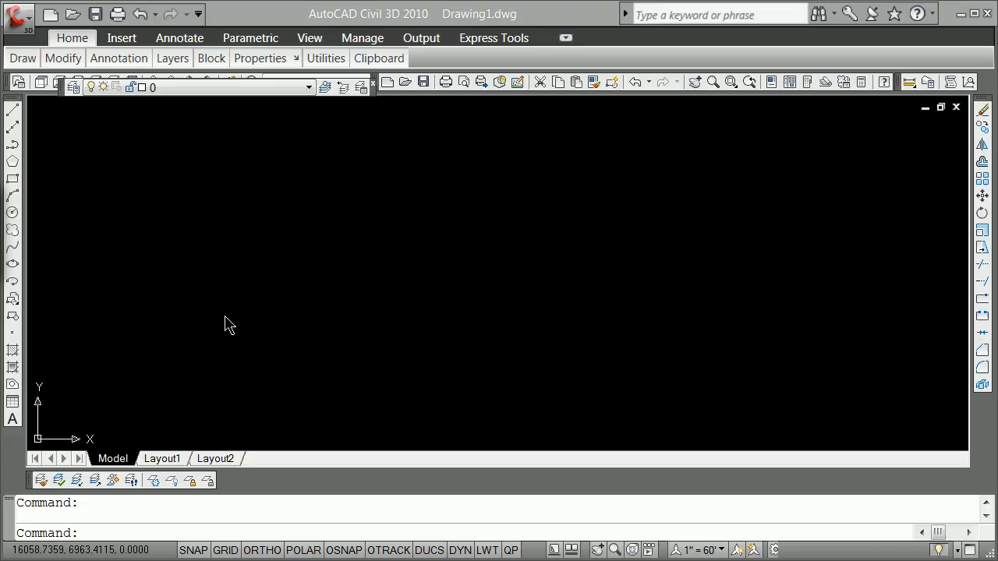
Step: Create a new drawing from the wrautocad_decimal_feet template in the kdrive folder
click(27, 24)
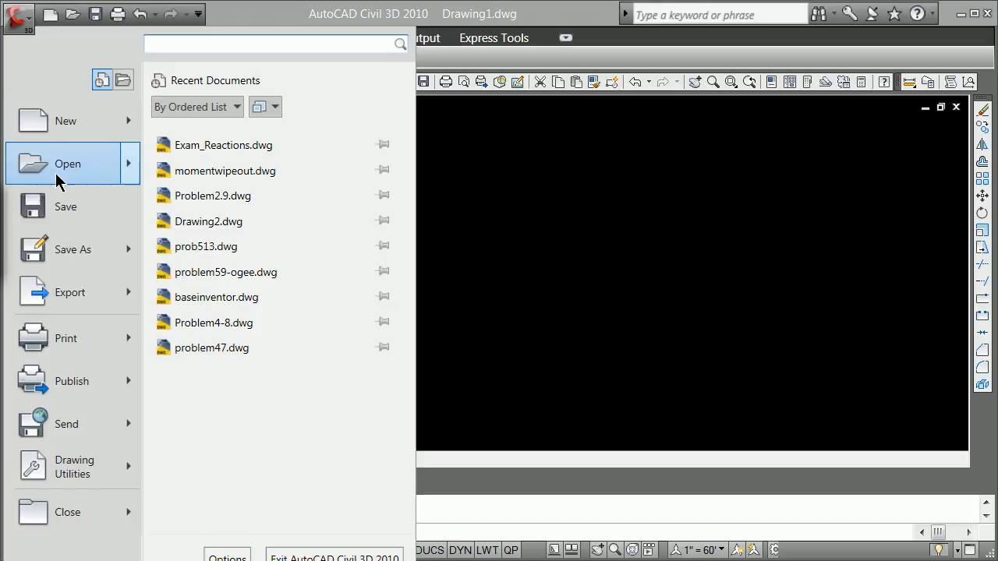
click(71, 123)
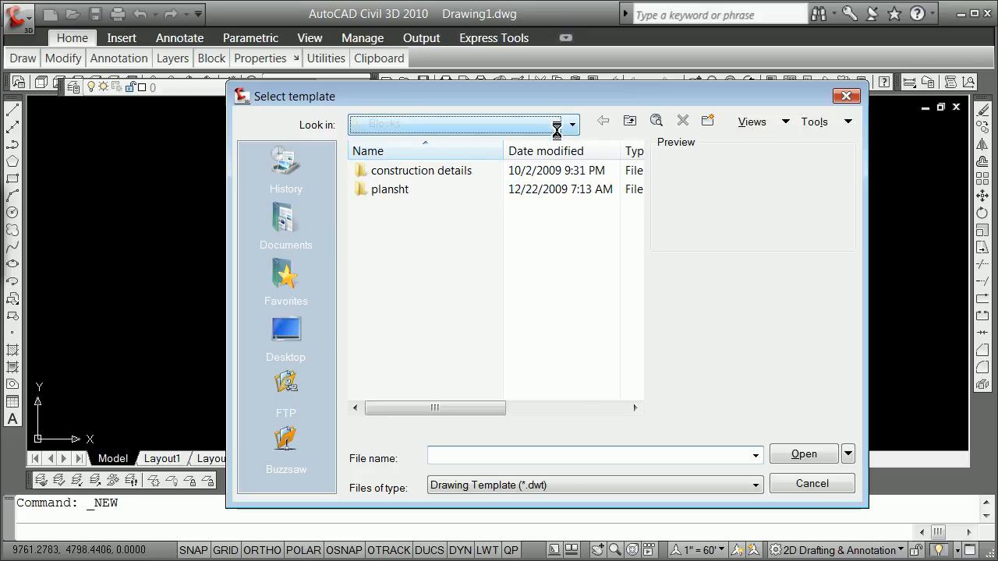
click(561, 126)
click(448, 222)
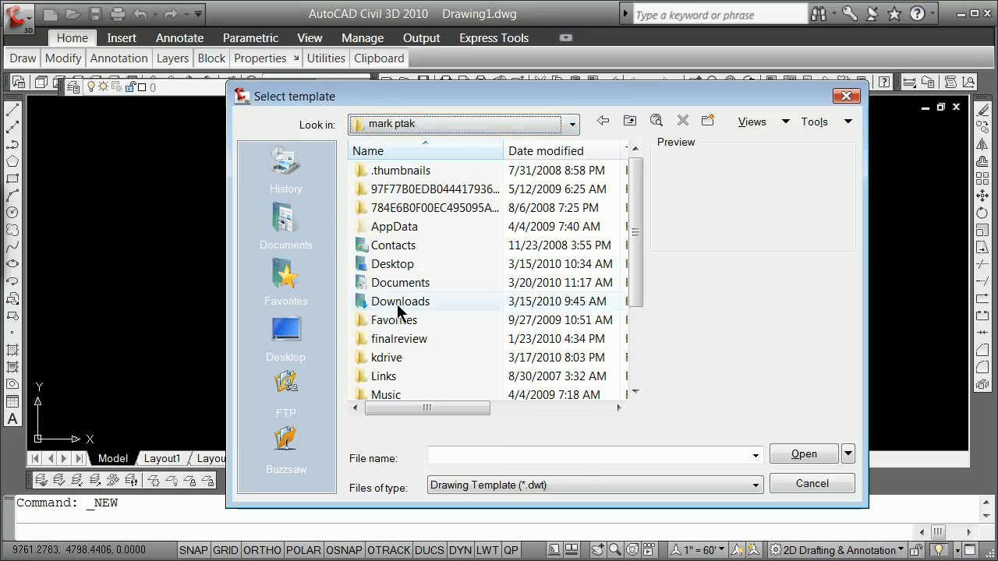
double_click(375, 359)
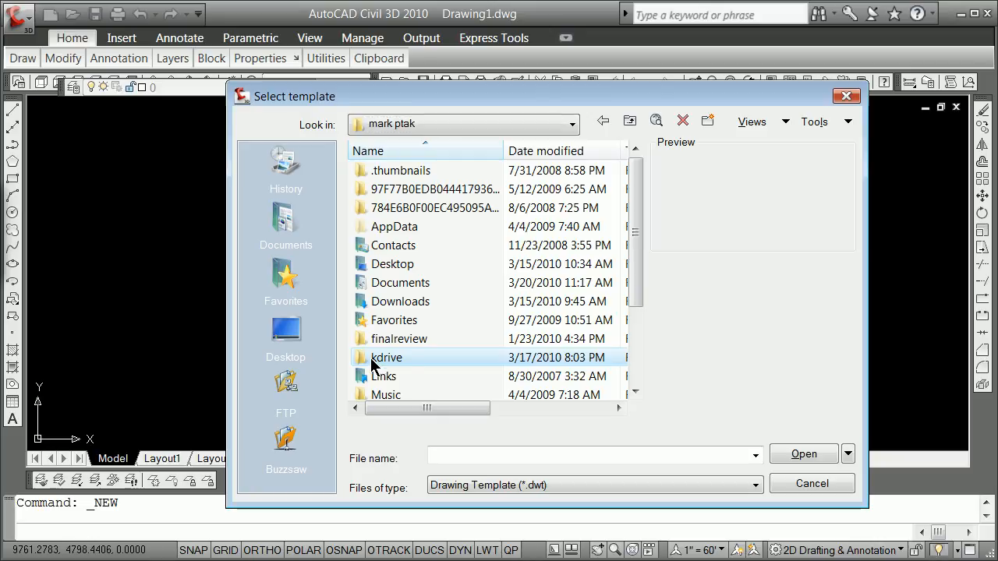
double_click(361, 359)
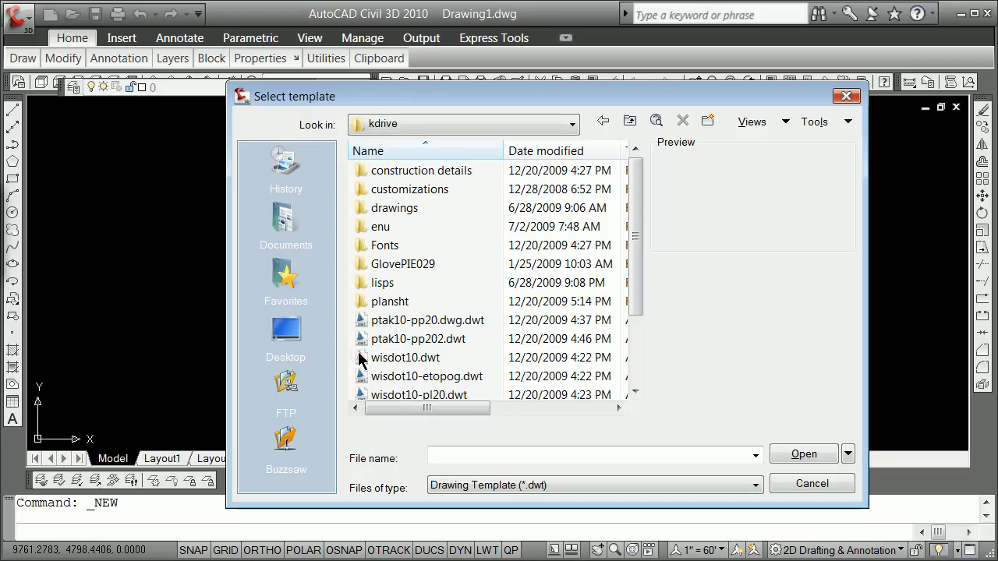
drag(633, 284, 633, 352)
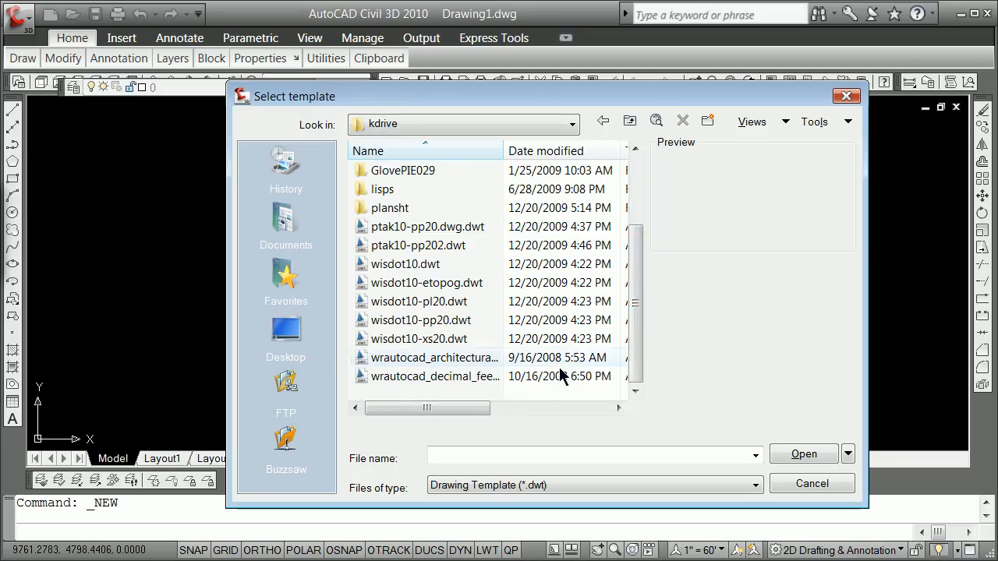
click(456, 377)
click(803, 454)
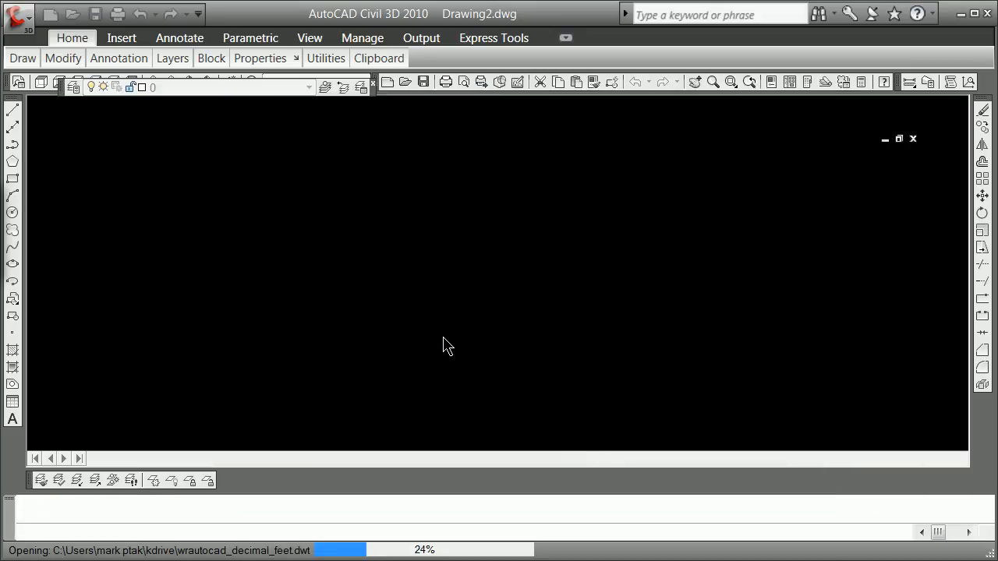
click(443, 338)
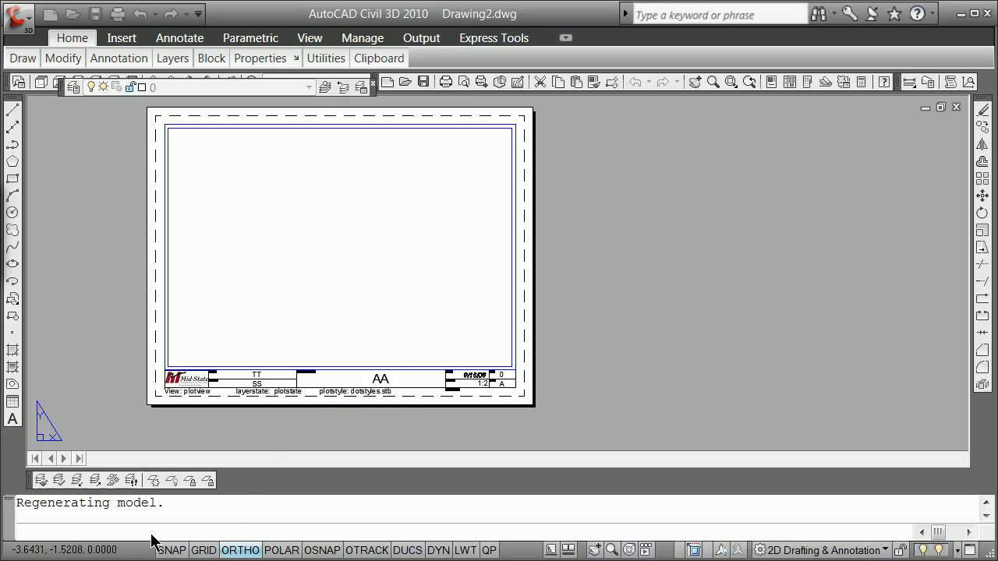
Step: Dismiss the unresolved references notice and switch the drawing to model space
right_click(551, 552)
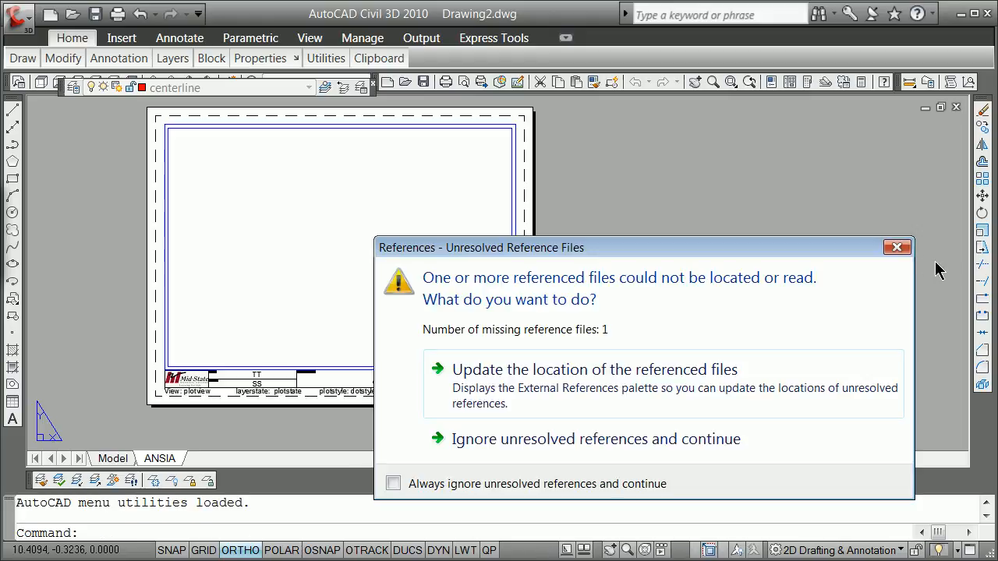
click(896, 247)
click(120, 460)
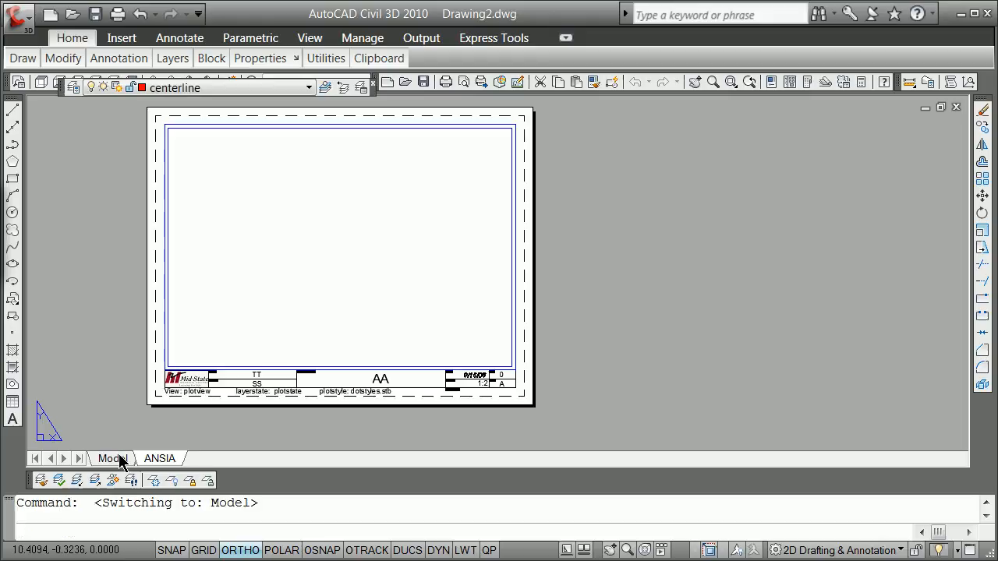
Step: Try Inches as the insertion scale in the drawing units, restore Feet and accept the settings
text(units)
key(Return)
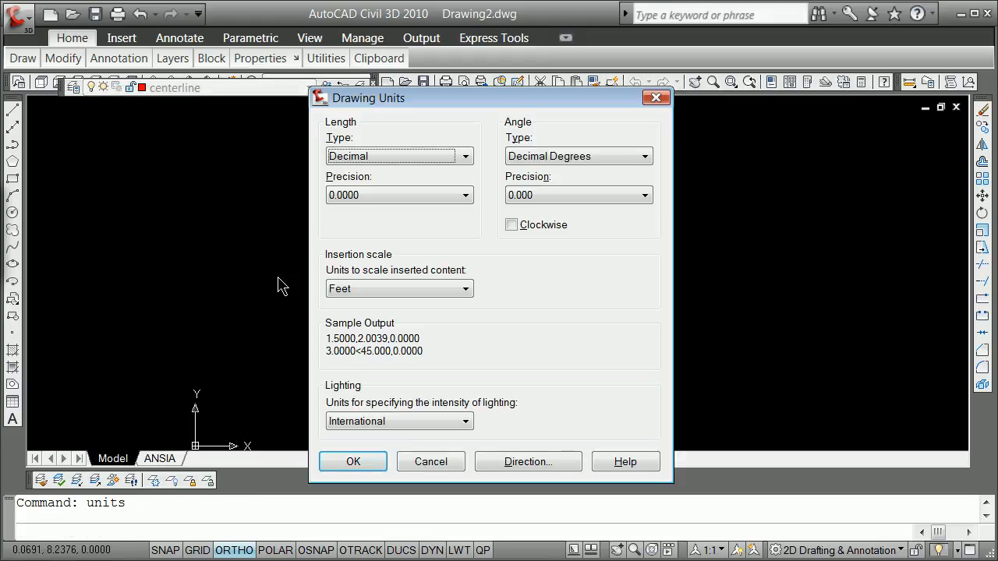
click(464, 288)
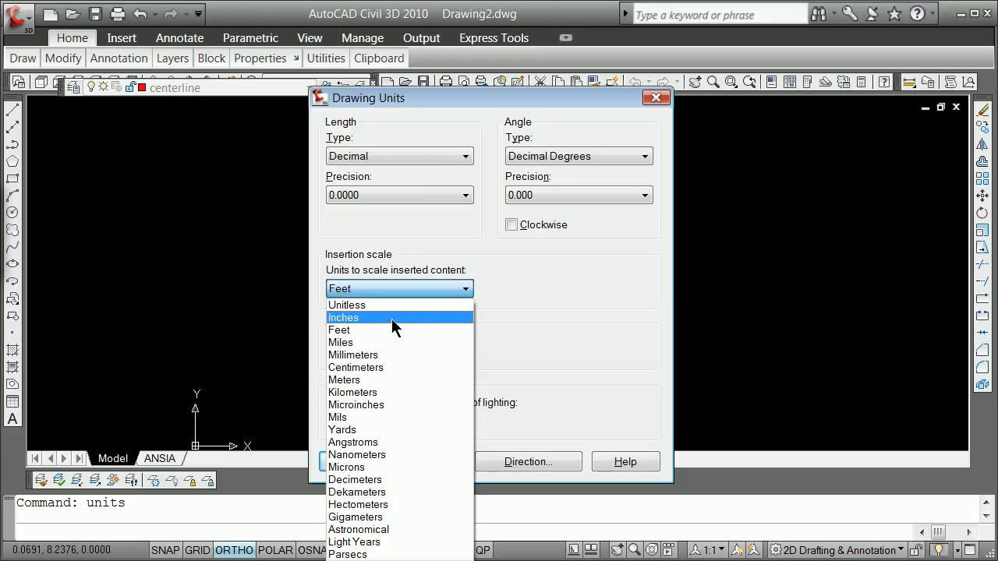
click(392, 318)
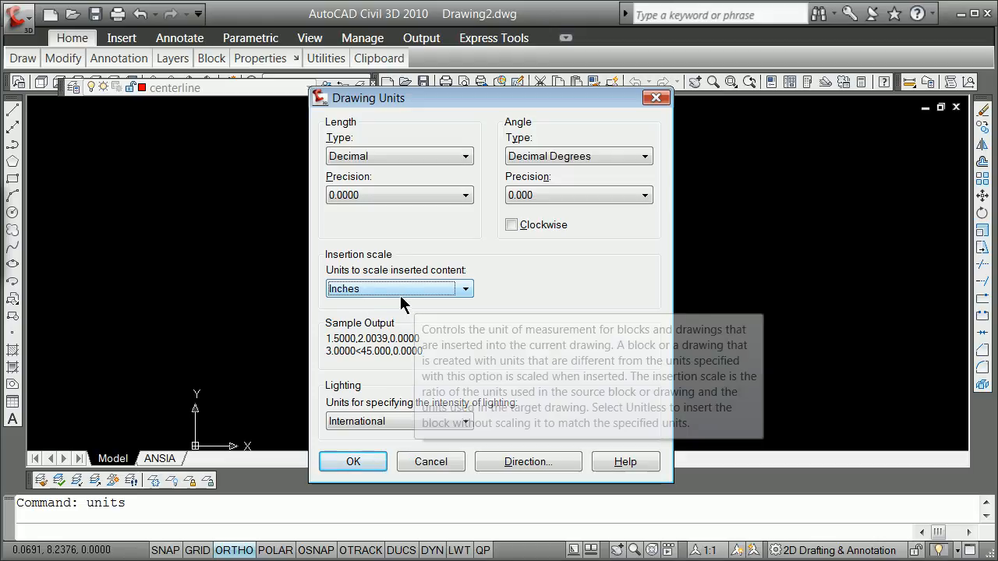
click(467, 289)
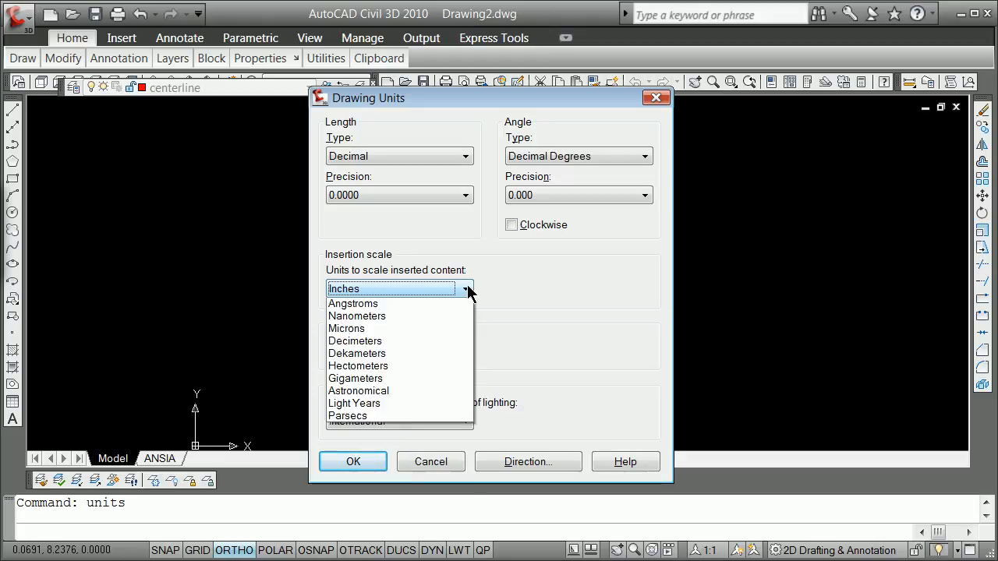
click(403, 330)
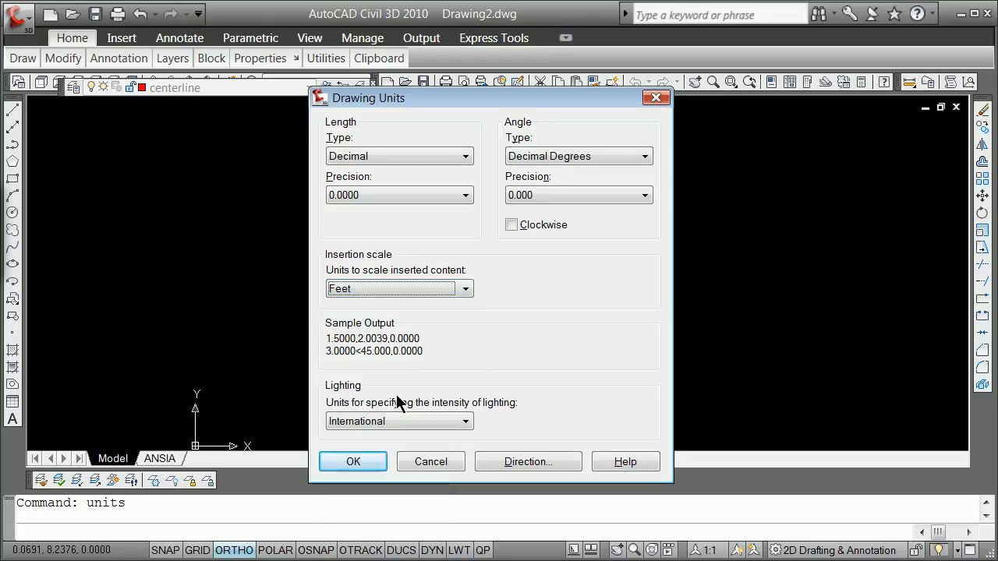
click(355, 461)
Step: Open the layer manager and make layer 0 current
text(layer)
key(Return)
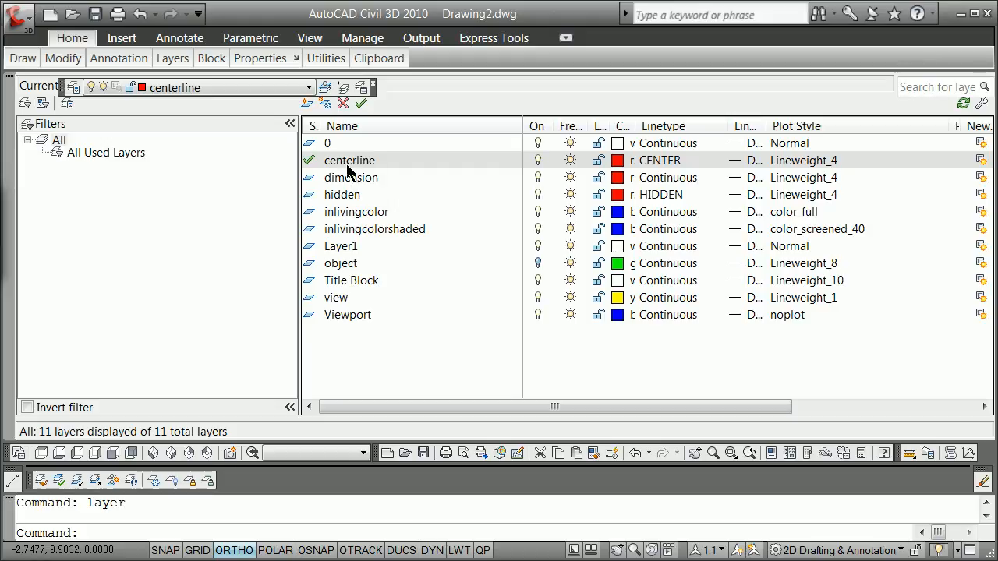
double_click(327, 145)
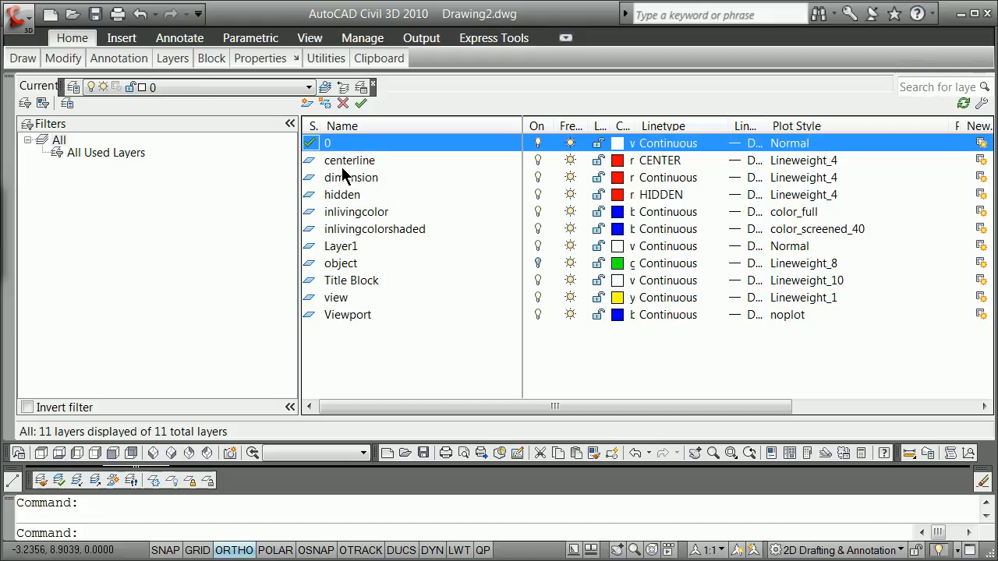
Step: Delete the layers from centerline through Title Block, dismiss the notice and close the layer manager
click(331, 161)
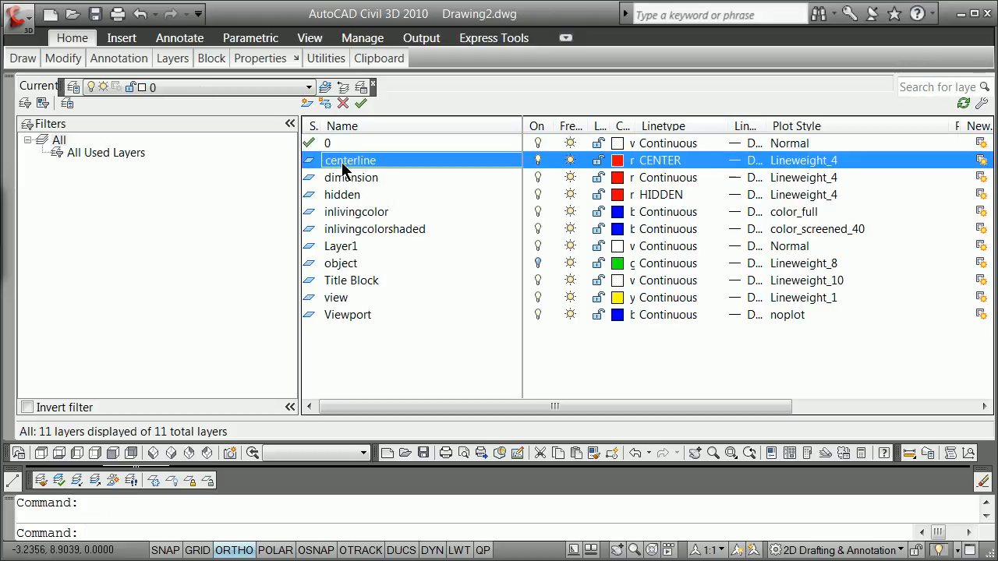
shift+click(350, 279)
right_click(350, 279)
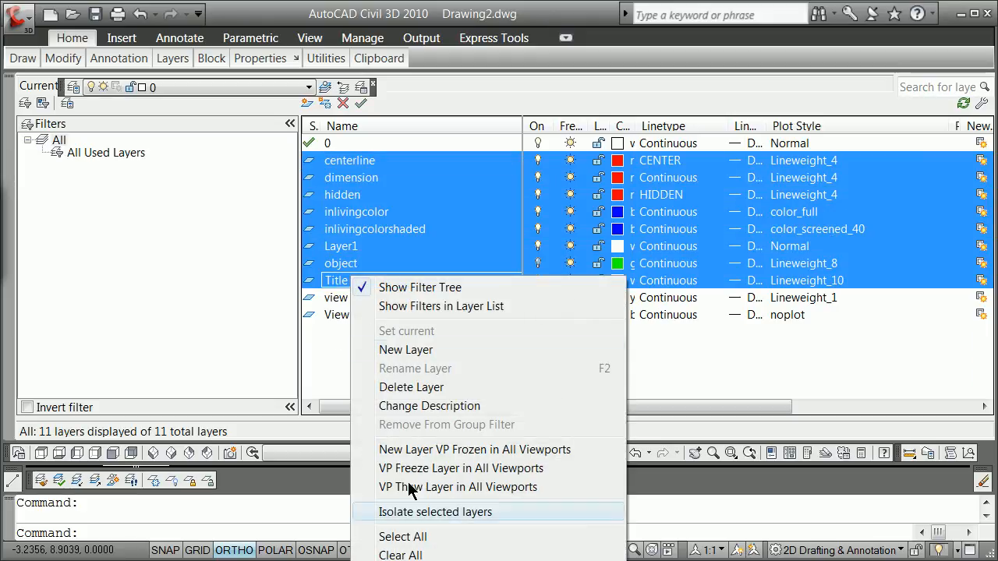
click(417, 387)
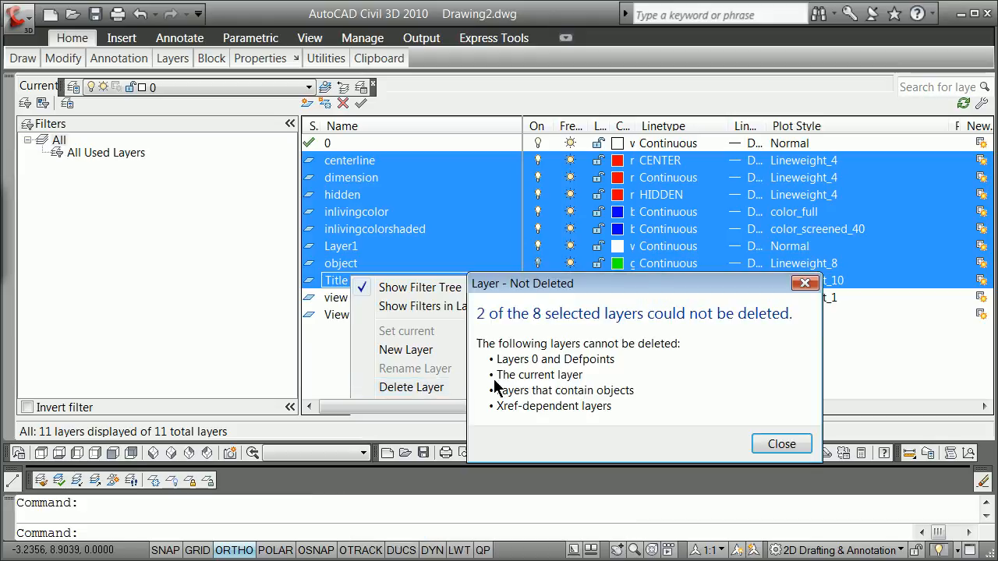
click(780, 443)
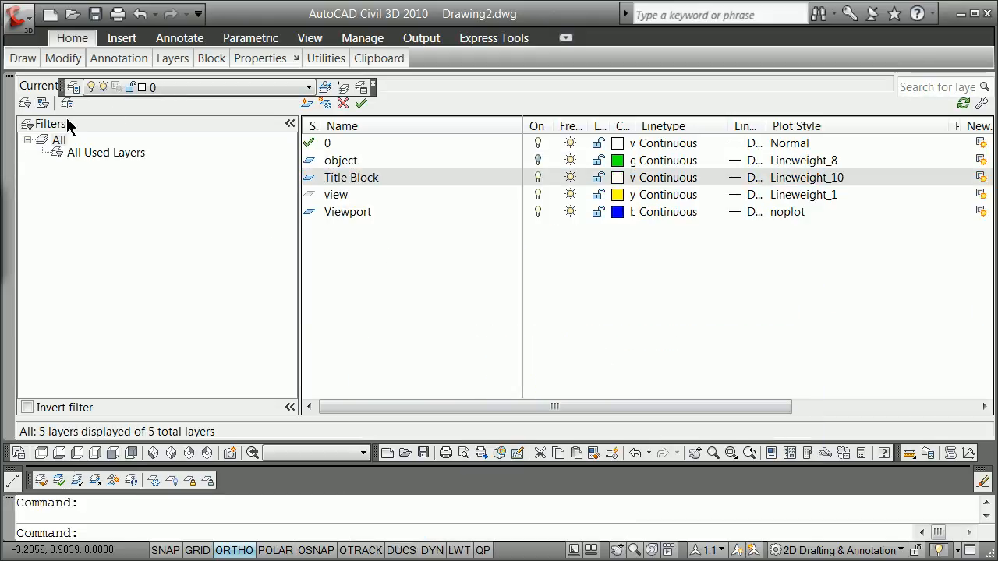
click(8, 86)
Step: Try to purge all unused items from the drawing, including the view layer
text(purge)
key(Return)
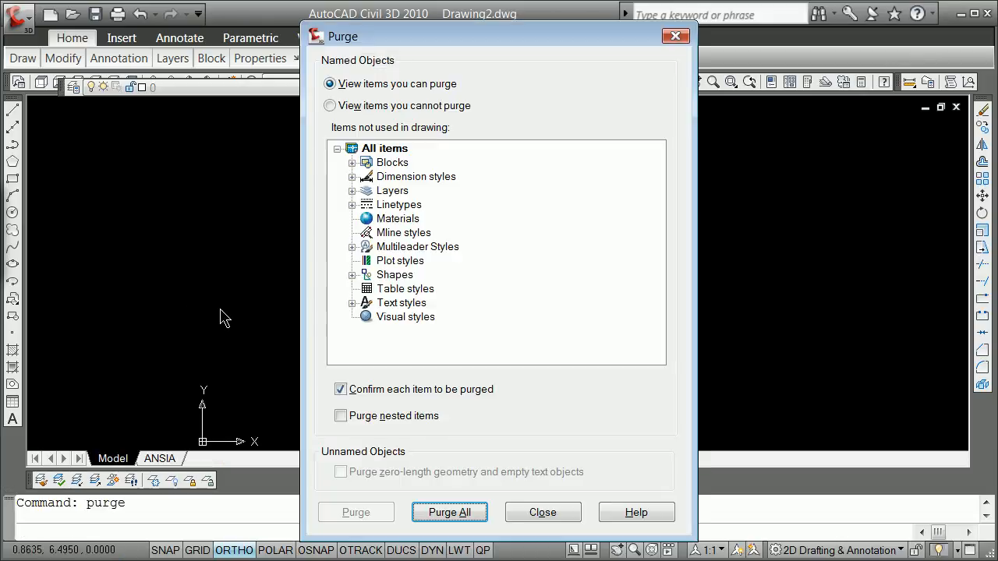
click(352, 191)
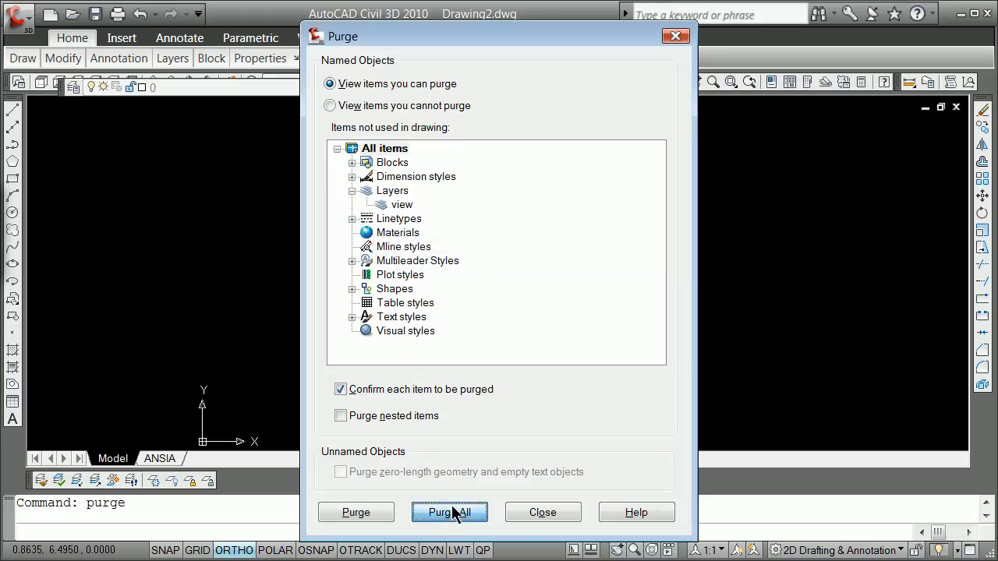
click(454, 513)
click(781, 476)
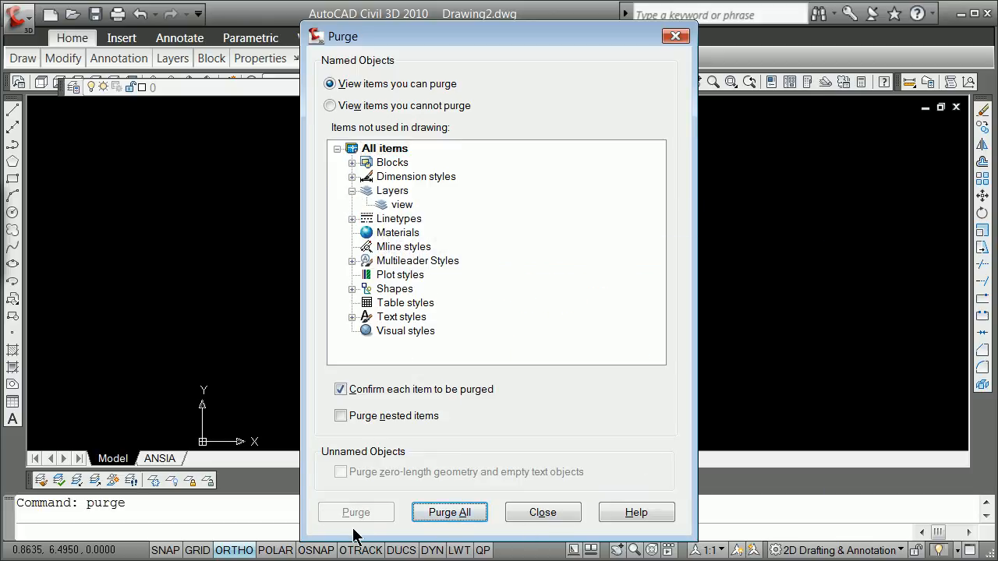
click(530, 514)
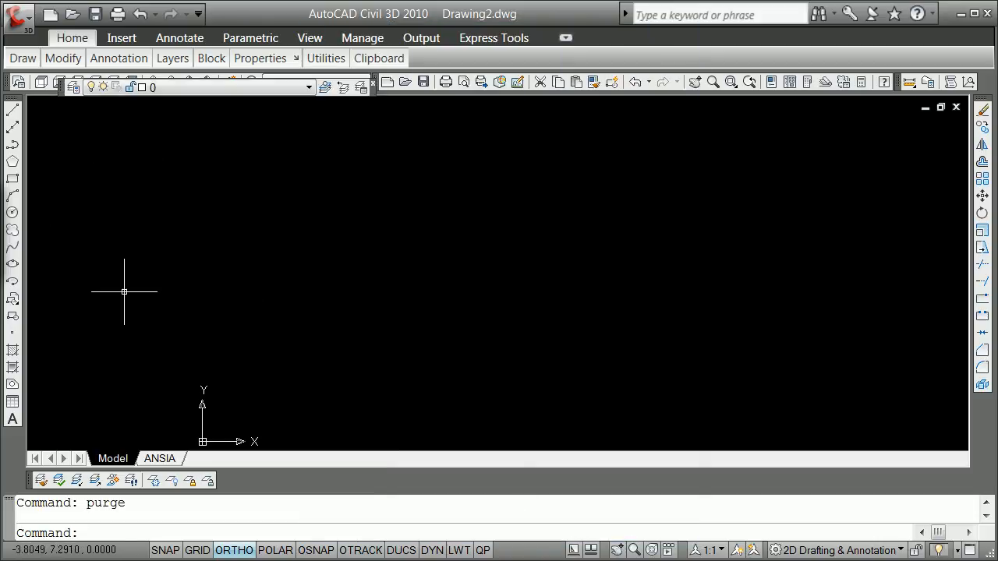
Step: Reopen the layer manager and create a layer named Geom_Nodes based on the object layer
text(layer)
key(Return)
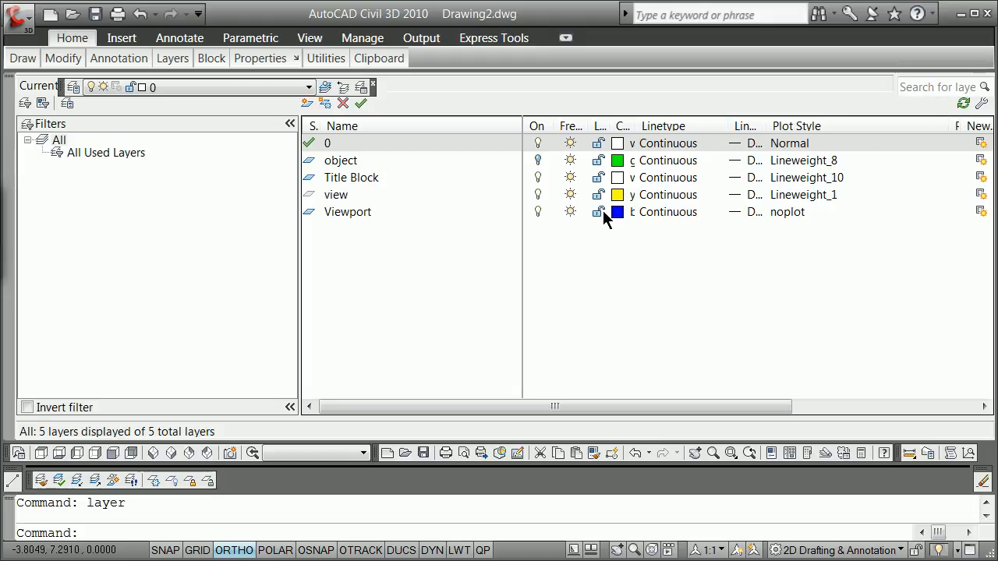
click(328, 161)
click(313, 162)
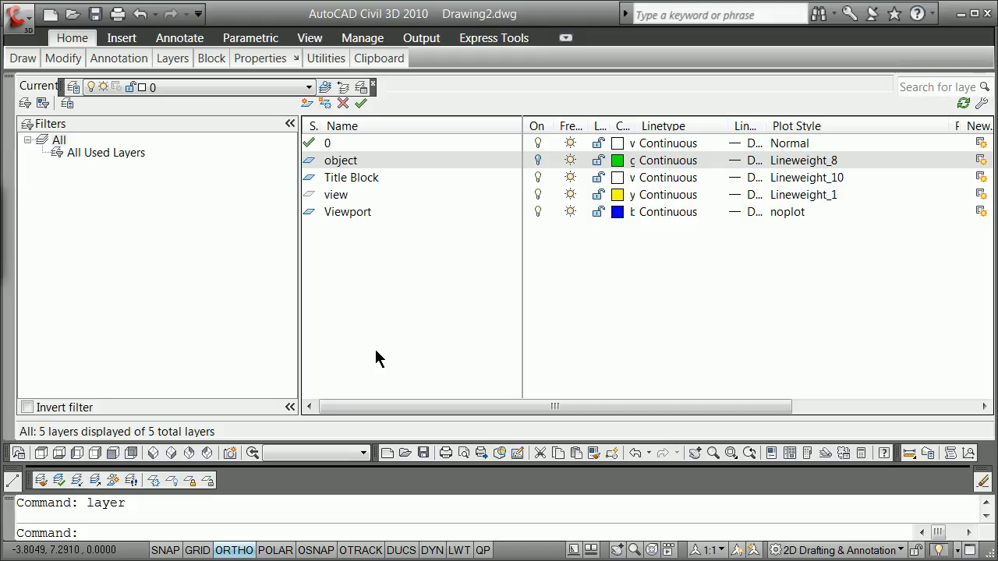
click(307, 104)
text(H)
text(eom )
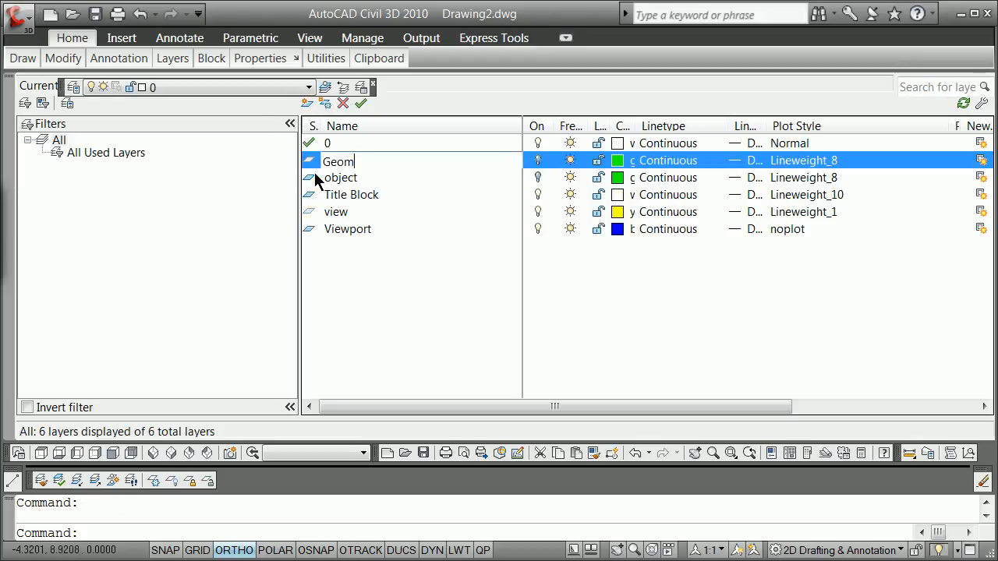
text(Noes)
key(BackSpace)
text(de)
key(BackSpace)
key(BackSpace)
key(BackSpace)
text(des)
Step: Add a layer named Geom_Members with the same properties as Geom_Nodes
click(307, 104)
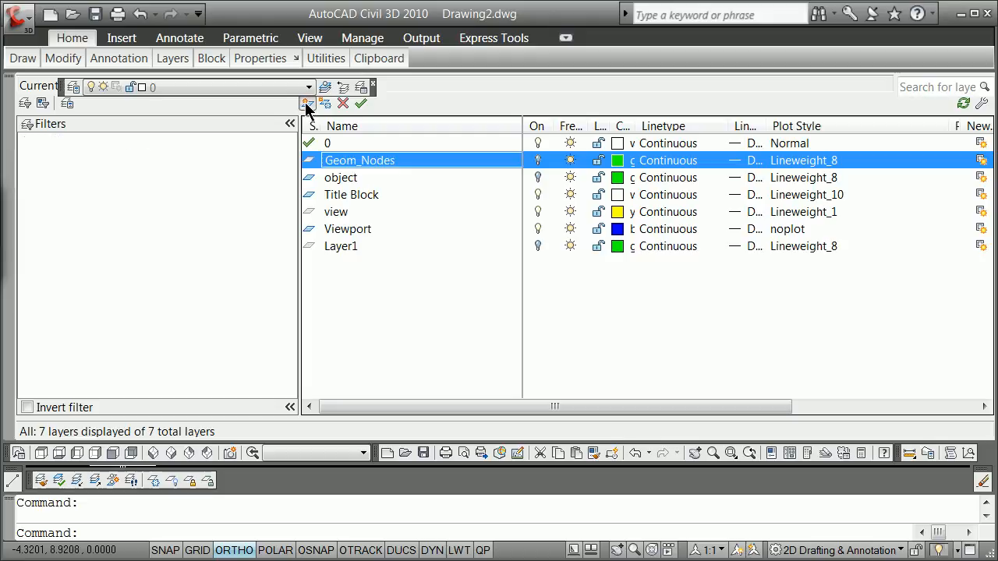
text(Ge)
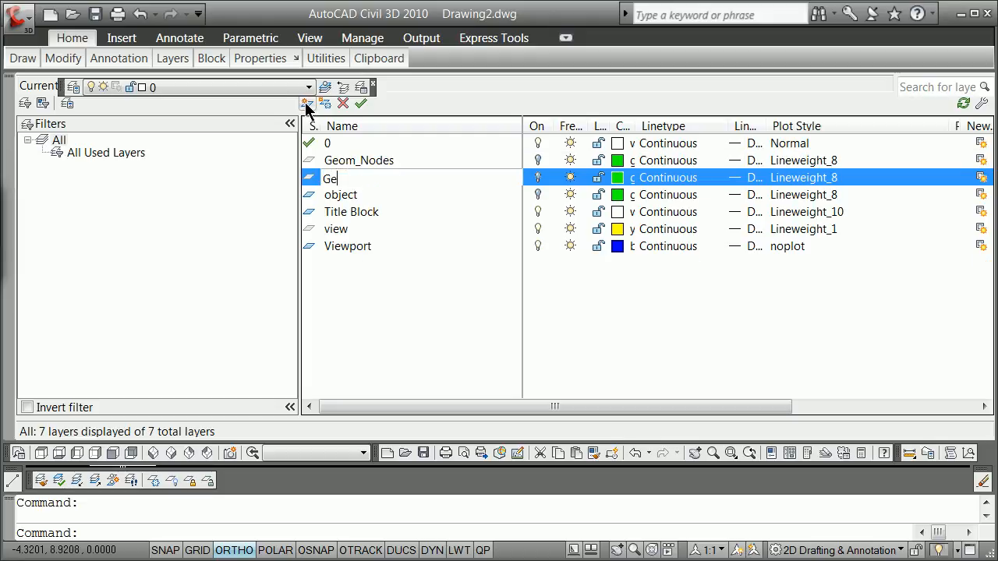
text(om_Members)
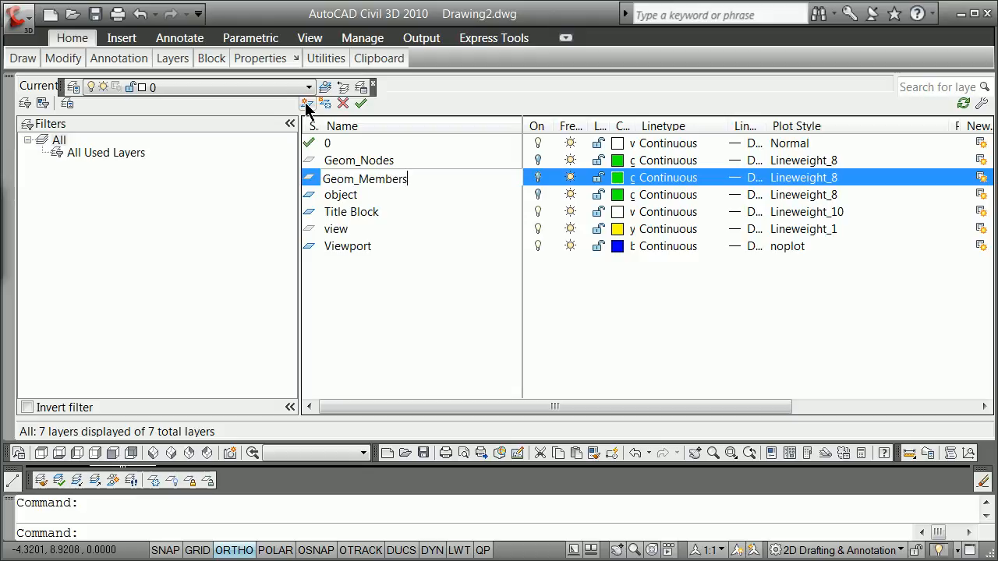
Step: Add a layer named Geom_LOF with the same properties as the other Geom layers
click(307, 104)
text(GEo)
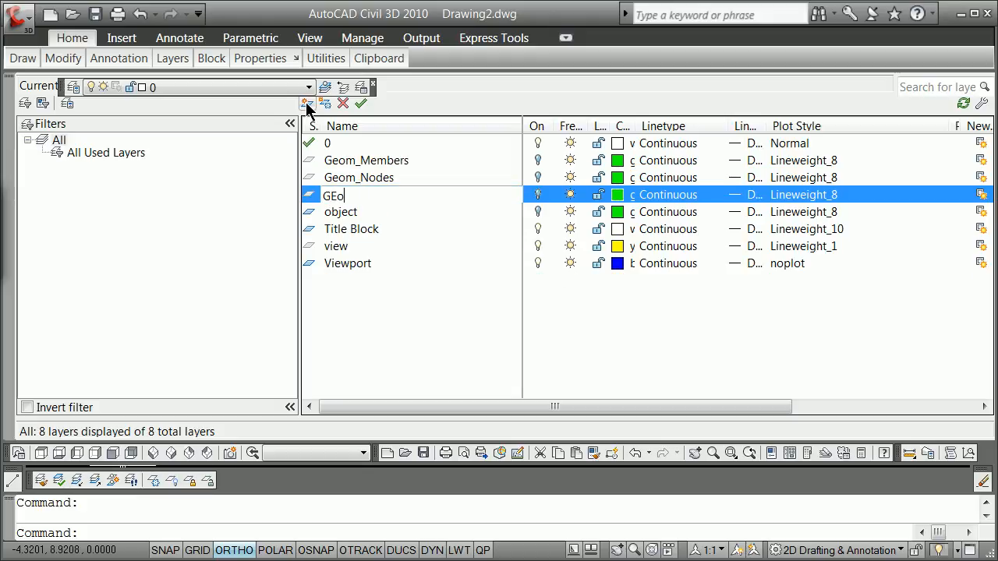
text(m_LOF)
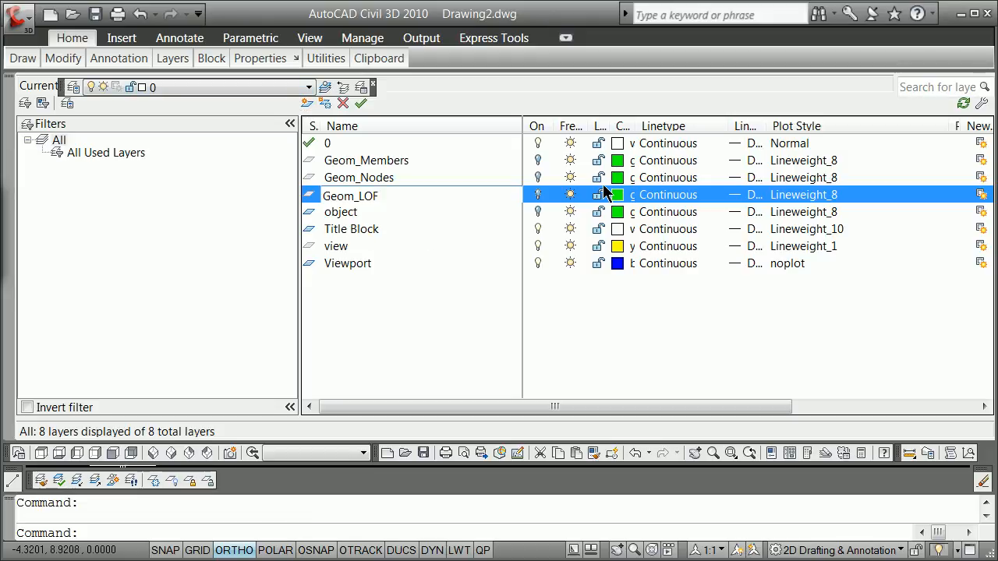
key(Return)
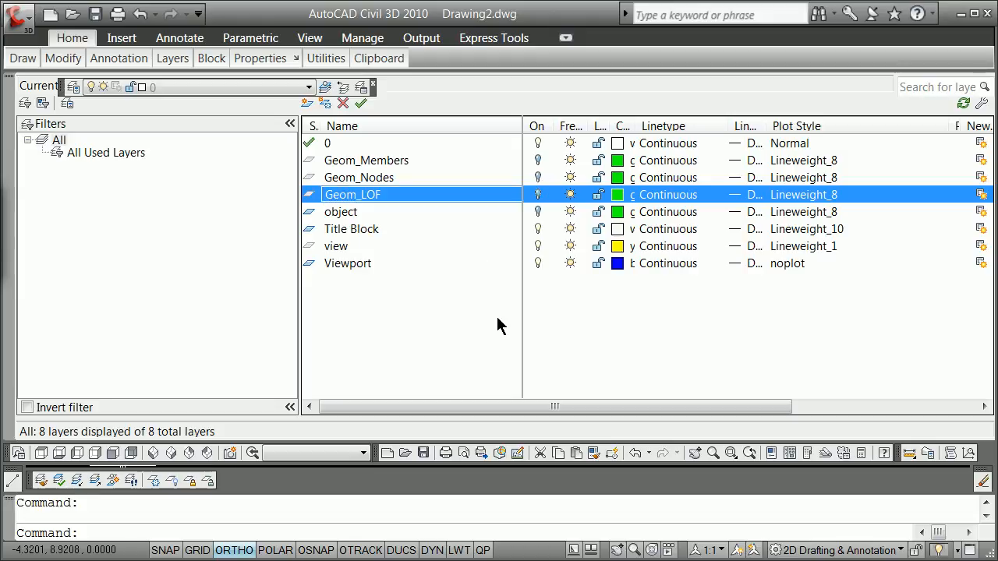
Step: Turn on the Geom_Members, Geom_Nodes, Geom_LOF and object layers
click(537, 160)
click(537, 177)
click(538, 194)
click(537, 211)
Step: Add a layer named Force_Applied with the same properties as Geom_LOF
click(349, 196)
click(306, 103)
text(Geom_)
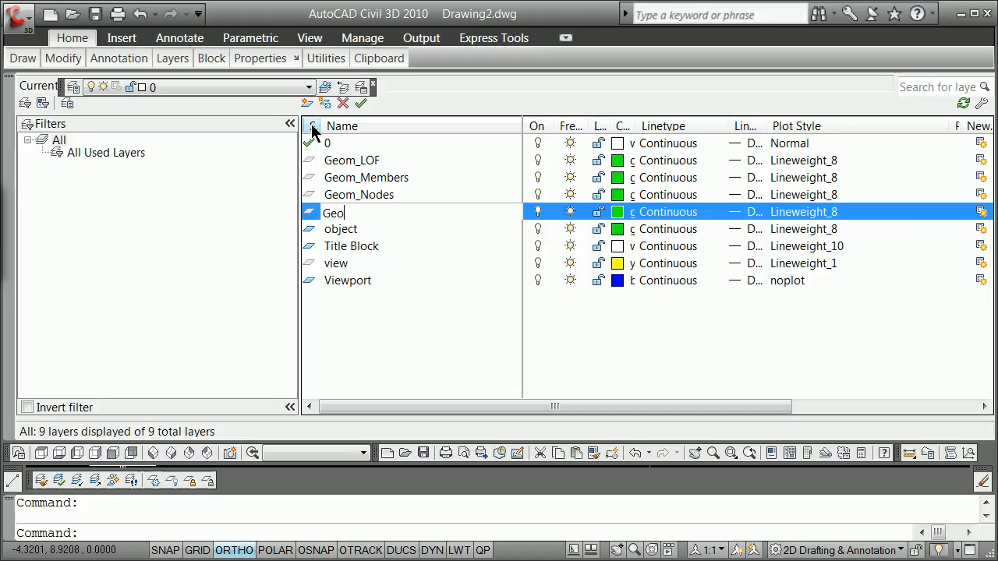
key(BackSpace)
key(BackSpace)
key(BackSpace)
key(BackSpace)
key(BackSpace)
text(Fr)
key(BackSpace)
text(orce_)
key(BackSpace)
key(BackSpace)
text(pplied)
Step: Add a layer named Force_Resultant with the same properties as Force_Applied
click(305, 103)
text(Fro)
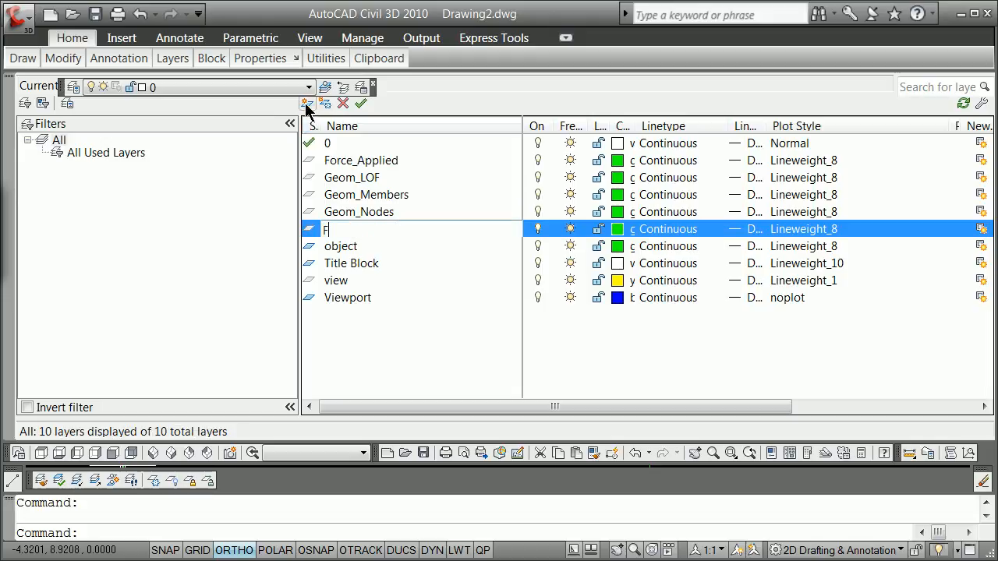
key(BackSpace)
key(BackSpace)
text(orce_Resultant)
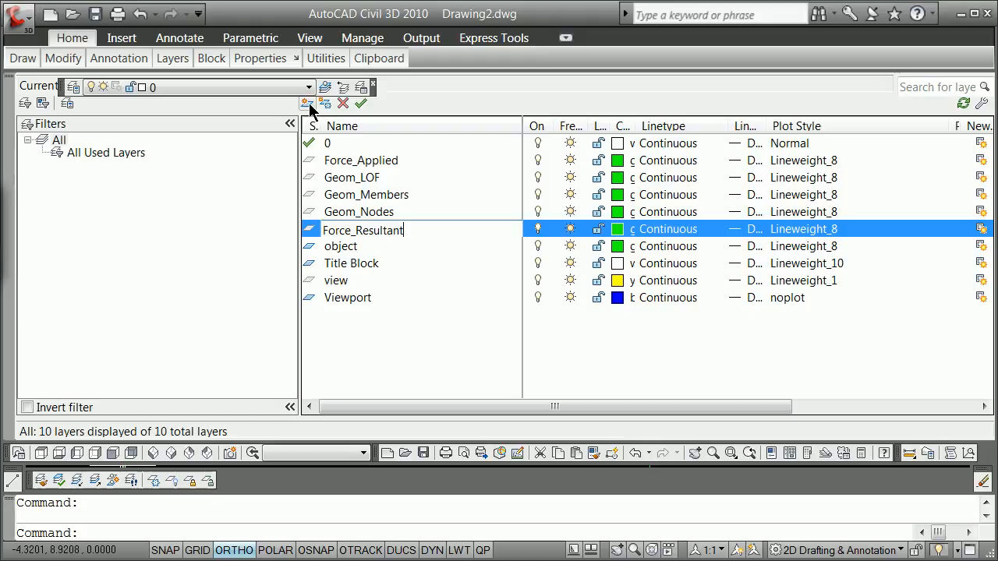
Step: Add a layer named Force_Reactive with the same properties as the other Force layers
click(307, 105)
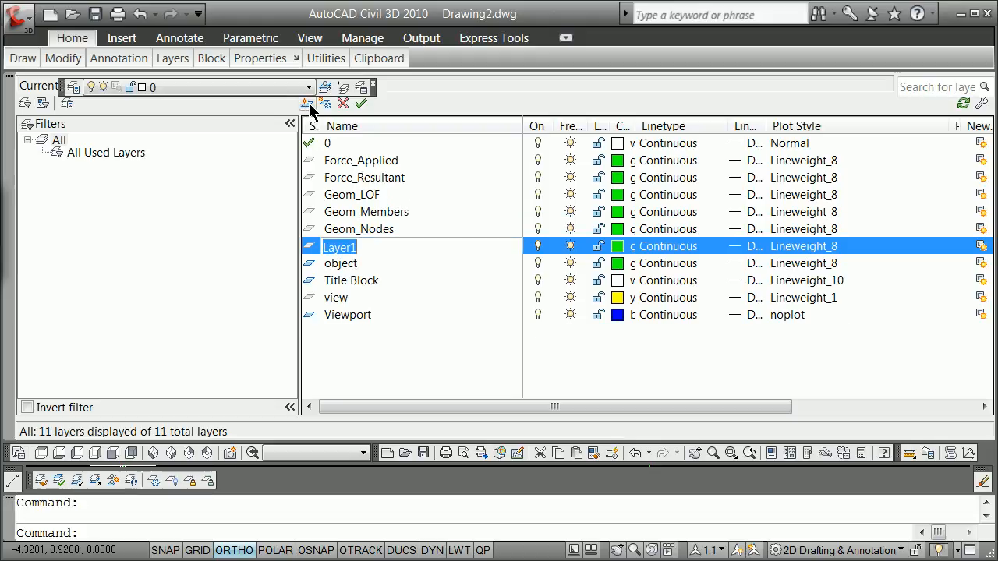
text(Force_Reactive)
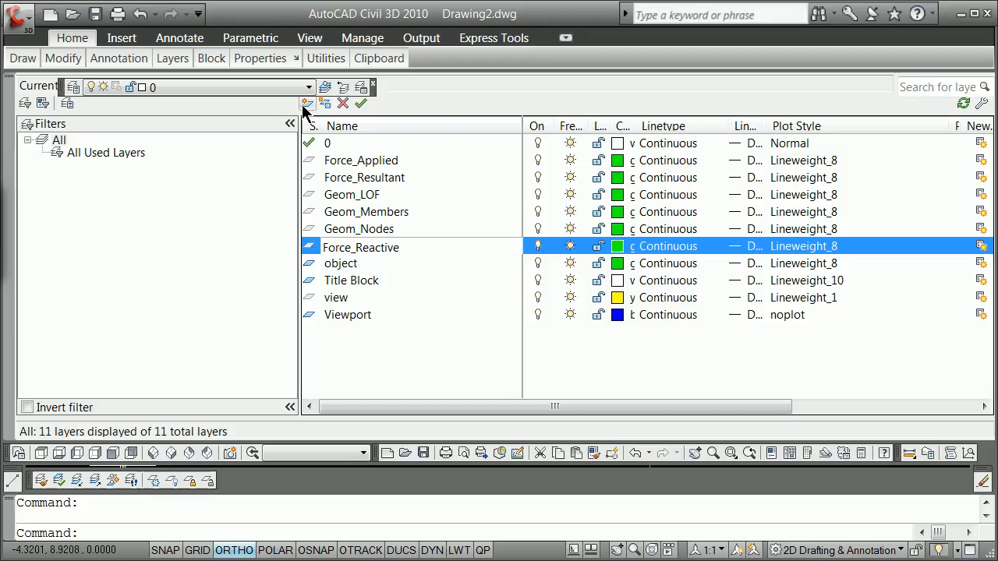
Step: Add a layer named Comps_Radial_Vector with the same properties as the Force layers
click(306, 104)
text(Comps_Radiao)
key(BackSpace)
text(l))
key(BackSpace)
text(_Vectr)
key(BackSpace)
text(or)
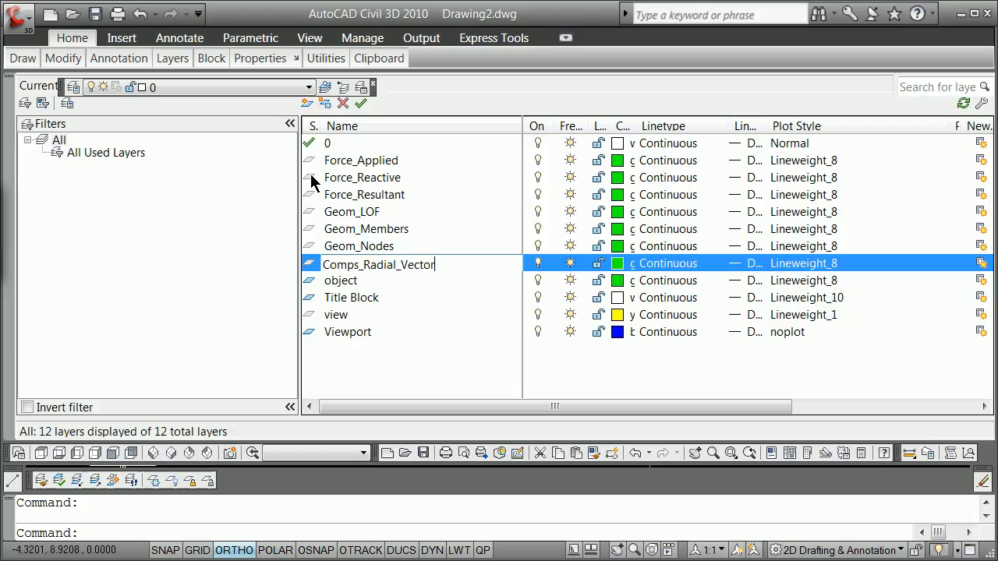
Step: Add a layer named Comps_Moment_Arm with the same properties as Comps_Radial_Vector
click(306, 104)
text(Comps_)
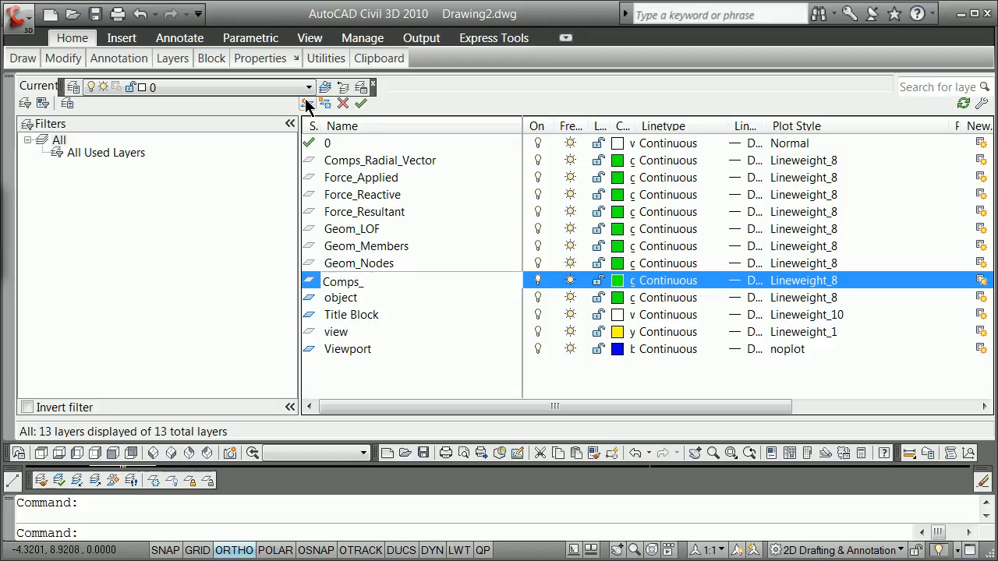
text(MOm)
key(BackSpace)
key(BackSpace)
text(oment_Arm)
key(Return)
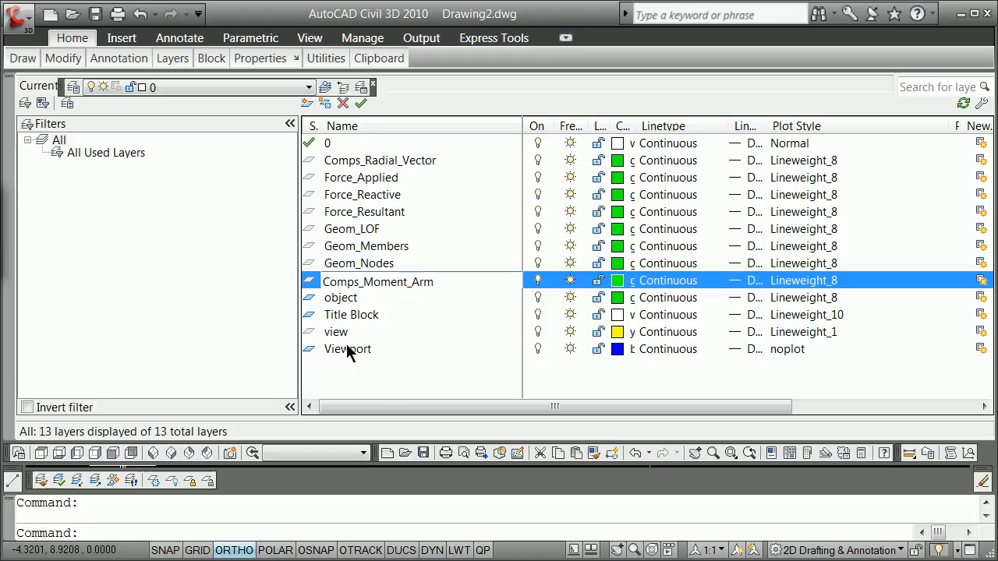
click(443, 301)
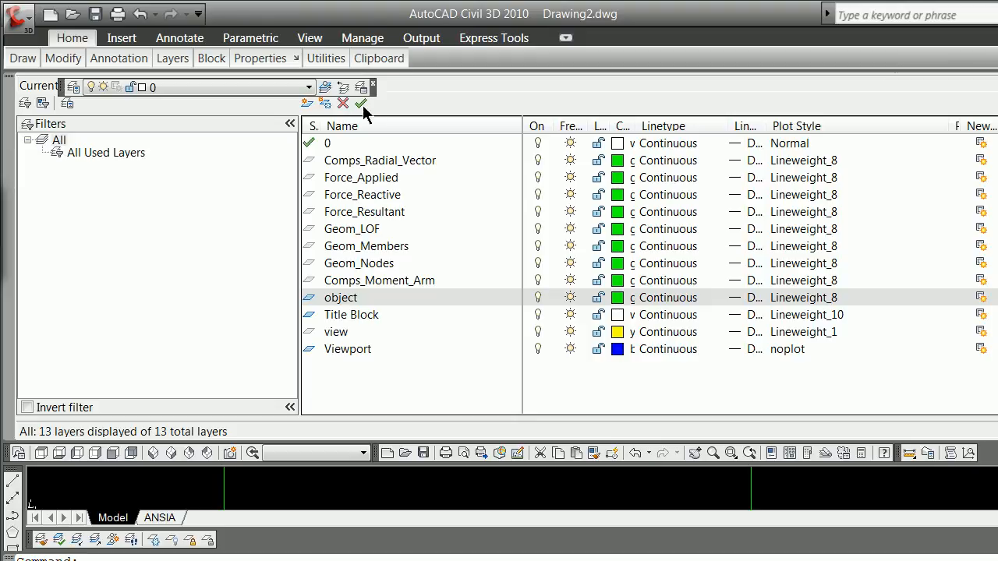
Step: Sort the layers by name and set the color of Comps_Moment_Arm and Comps_Radial_Vector to blue
click(347, 128)
click(348, 130)
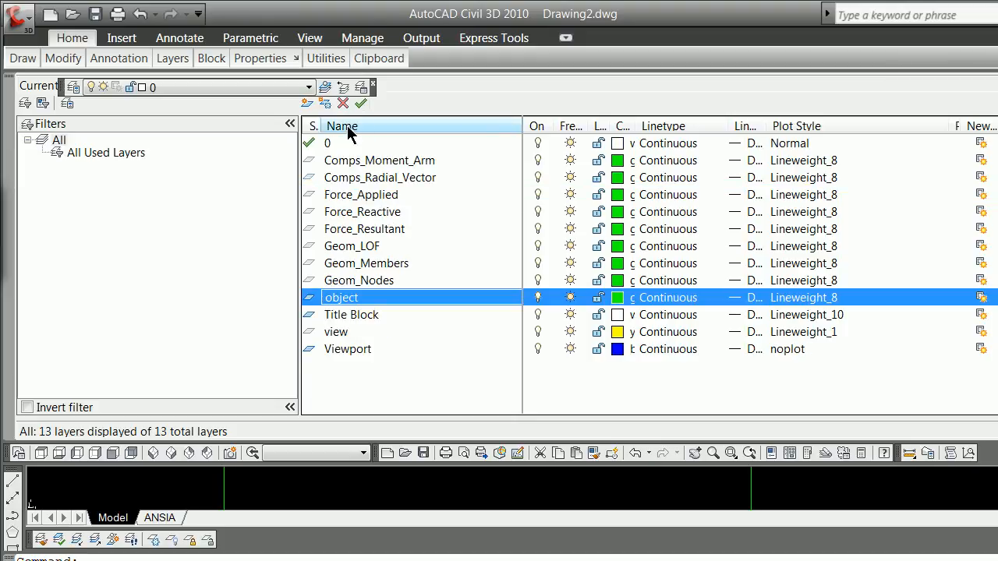
click(617, 160)
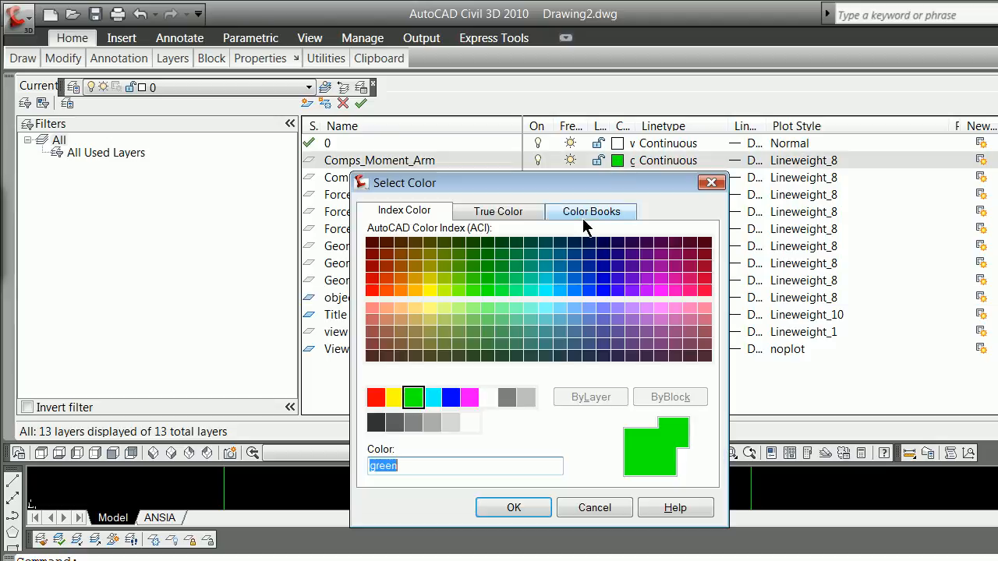
click(450, 399)
click(513, 508)
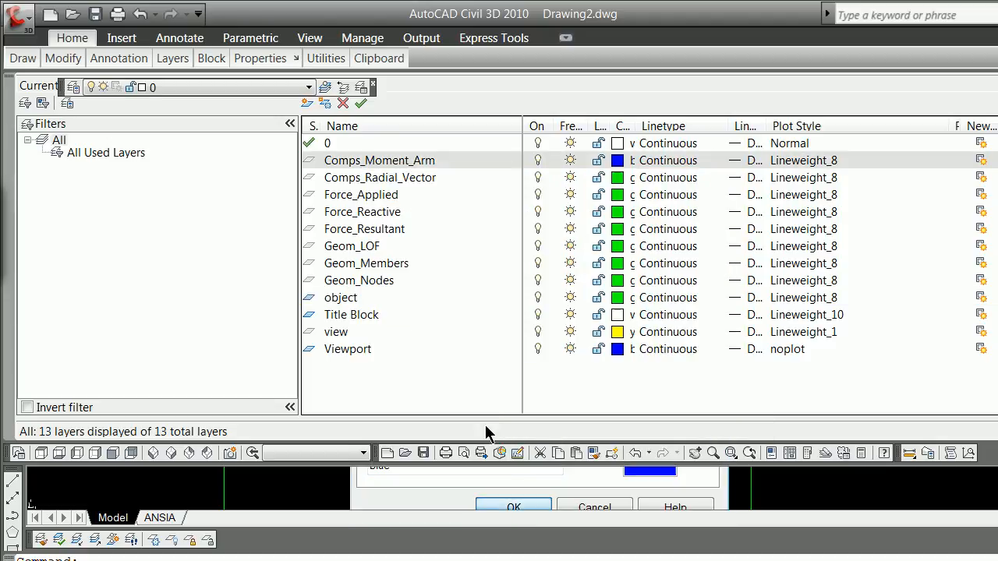
shift+click(362, 178)
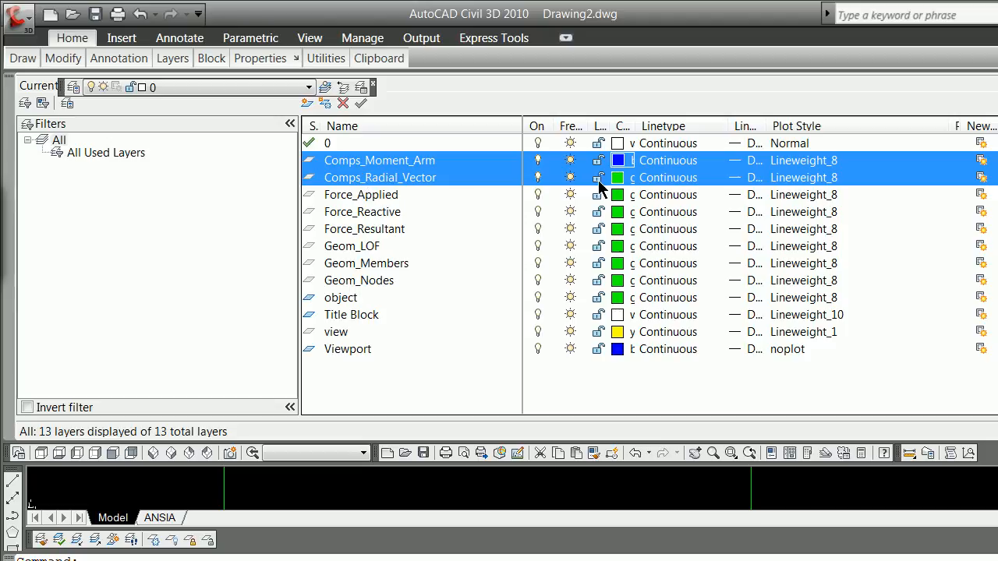
click(617, 178)
click(450, 398)
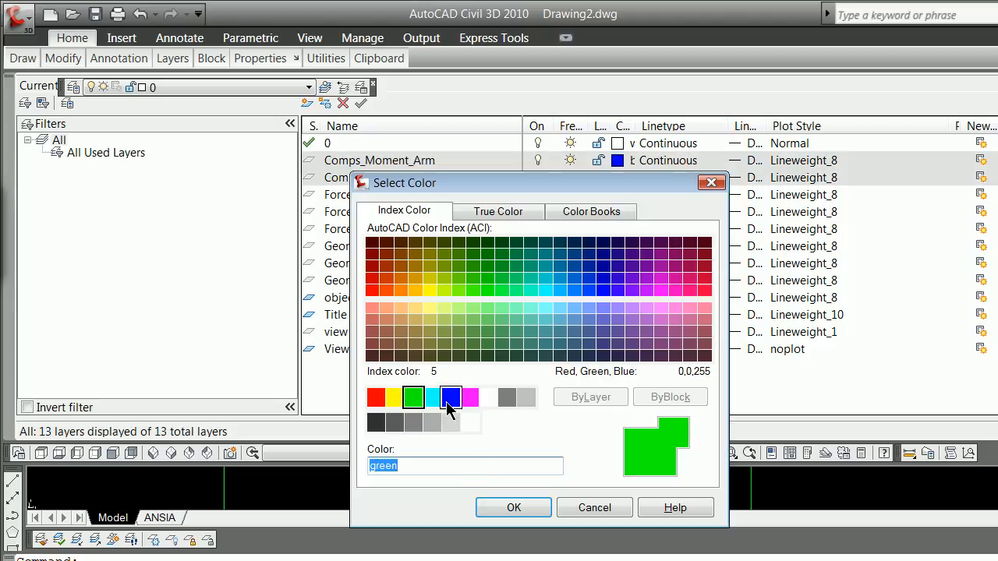
click(511, 510)
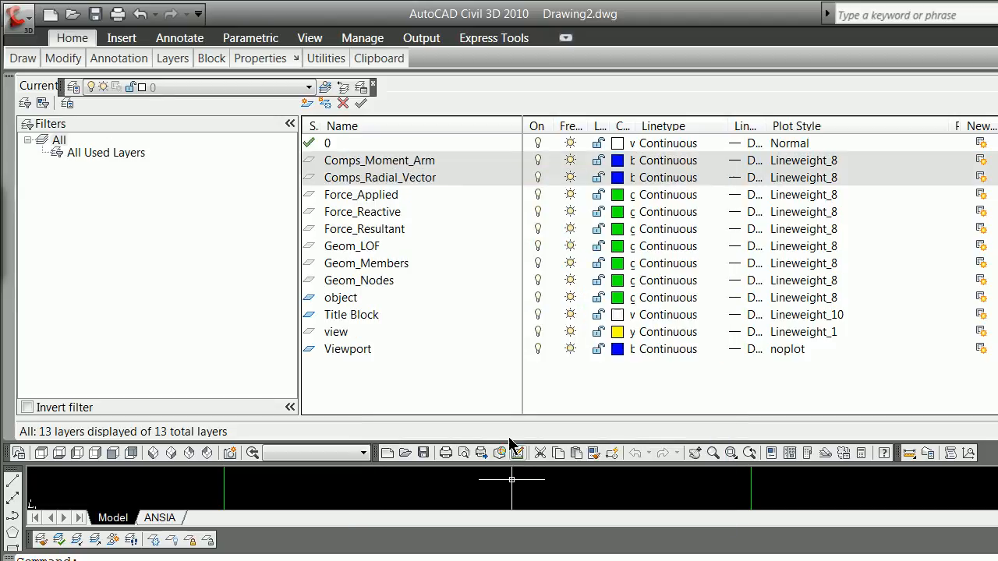
Step: Set the color of the Geom_LOF, Geom_Members and Geom_Nodes layers to yellow
click(360, 196)
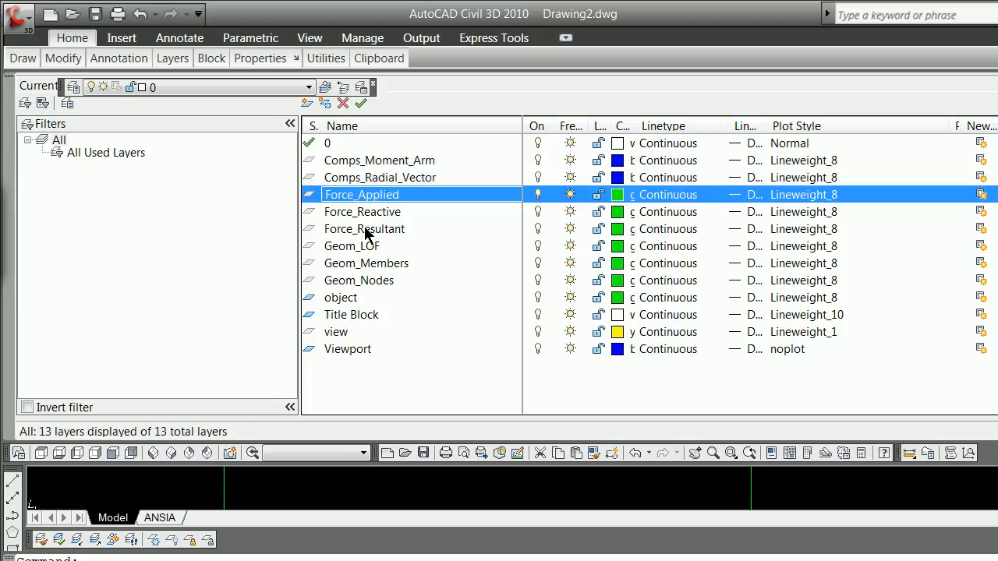
shift+click(364, 229)
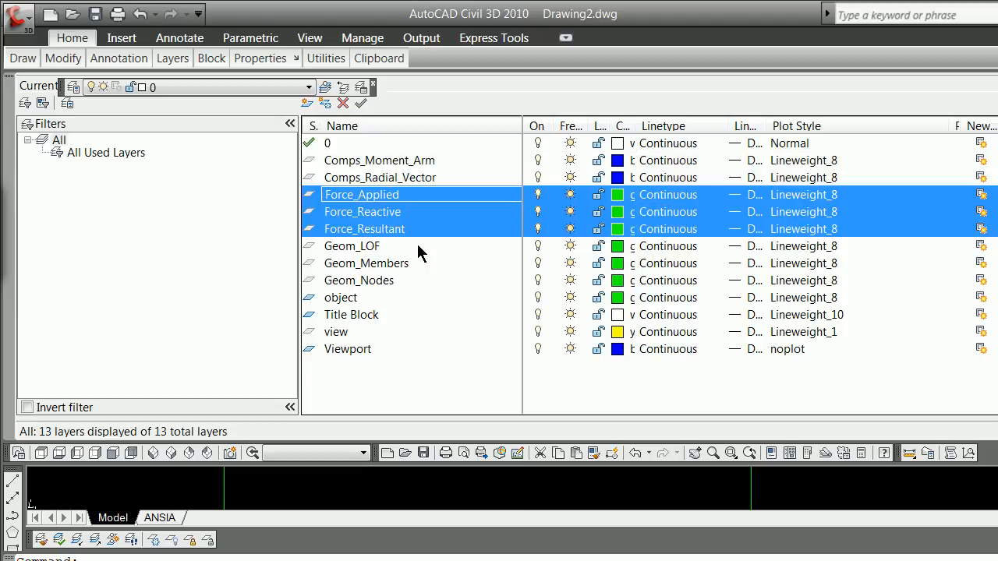
click(373, 248)
shift+click(386, 282)
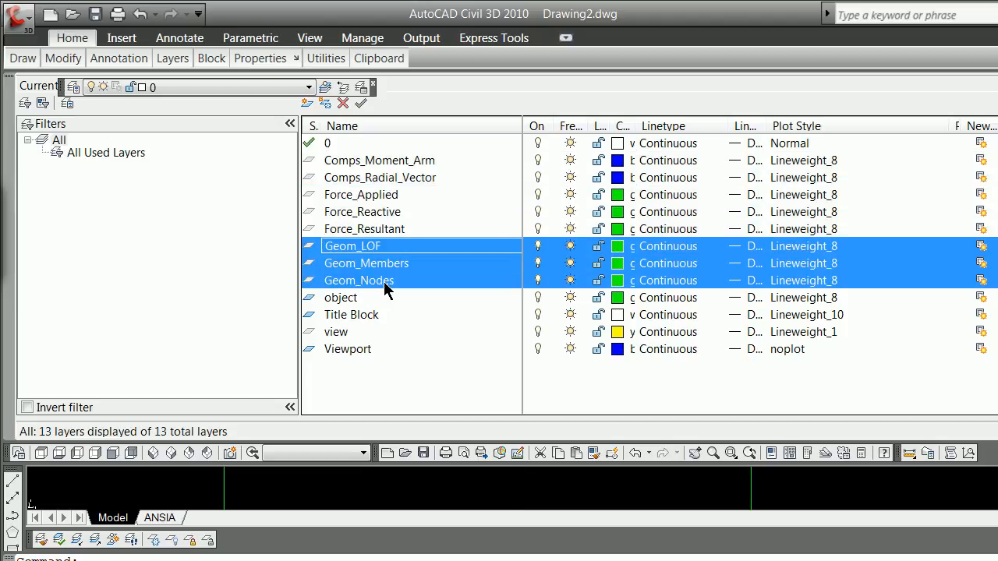
click(617, 280)
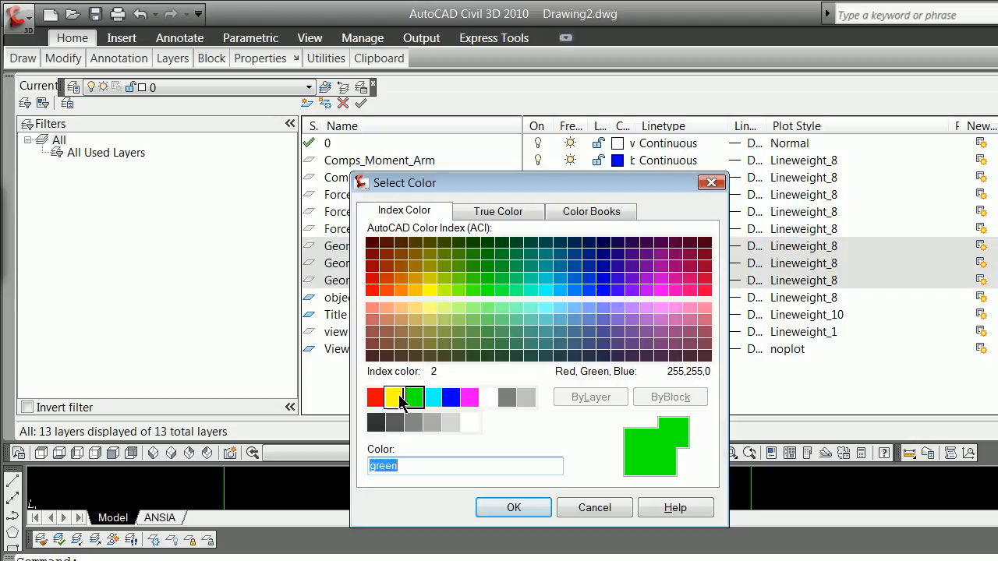
click(398, 398)
click(514, 508)
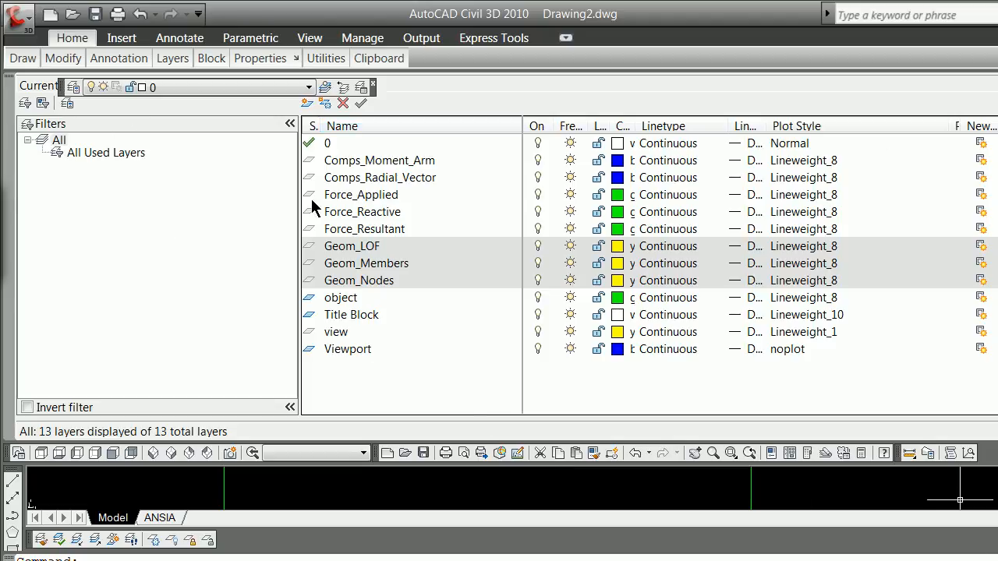
Step: Add a layer named Geom_Spine based on Geom_Nodes and give it a dark brown index color
click(412, 299)
click(381, 282)
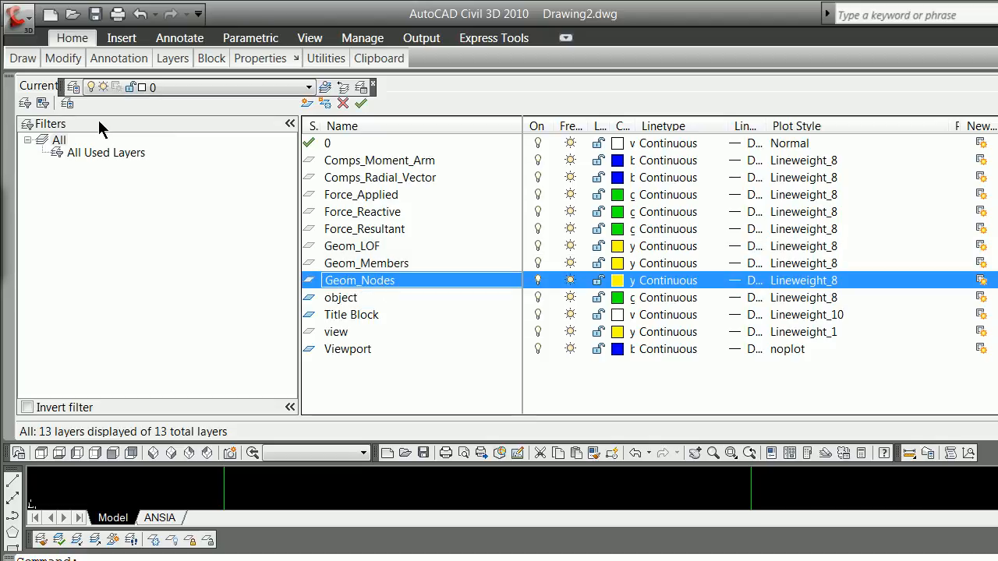
click(307, 105)
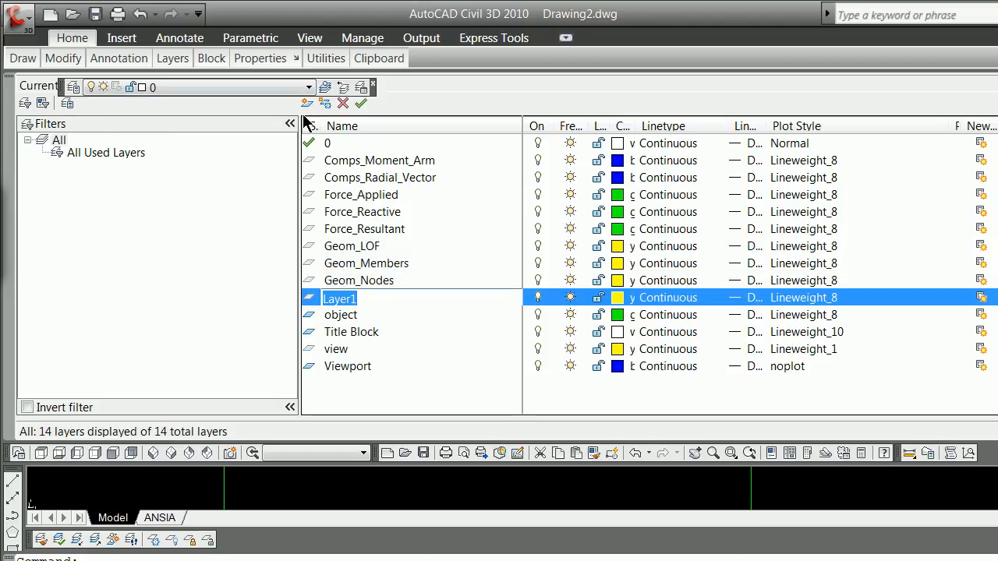
text(Geom_Spine)
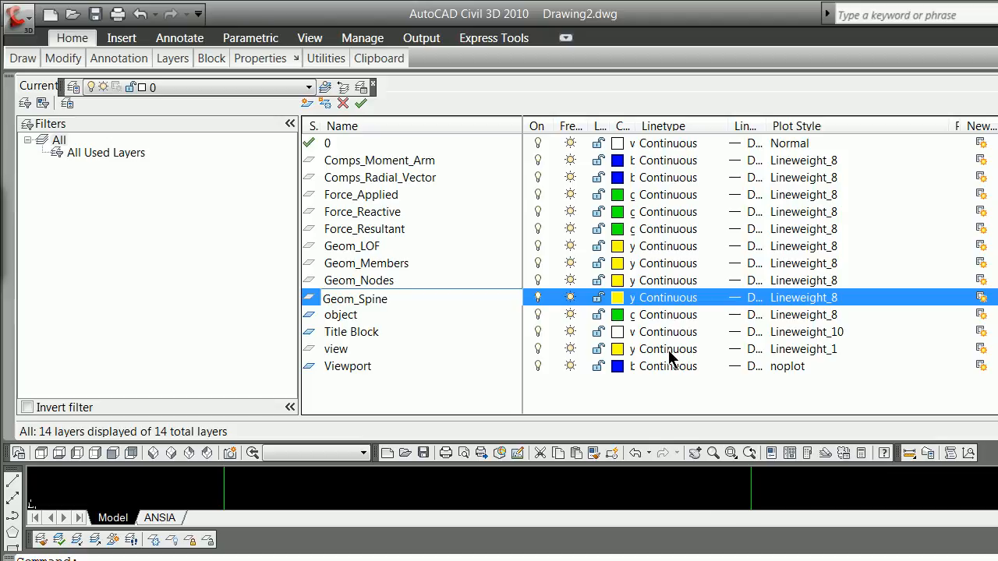
click(618, 298)
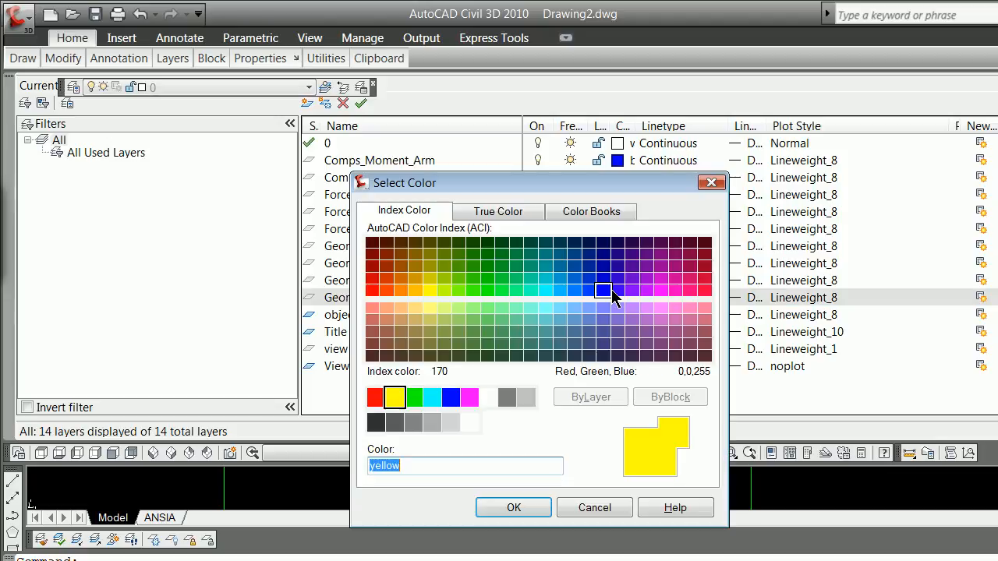
click(386, 355)
click(511, 507)
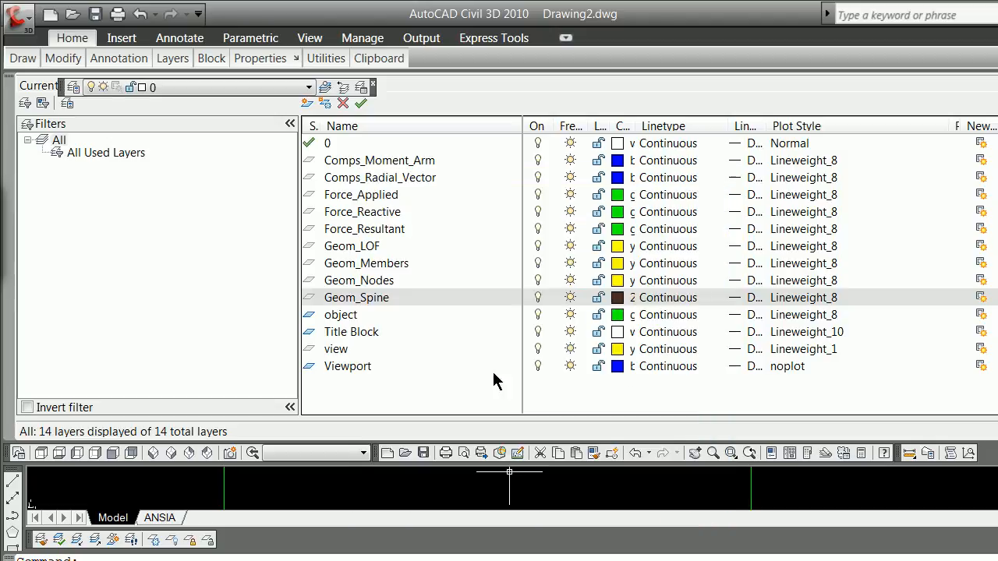
Step: Make Geom_Spine the current layer and close the layer manager
click(311, 304)
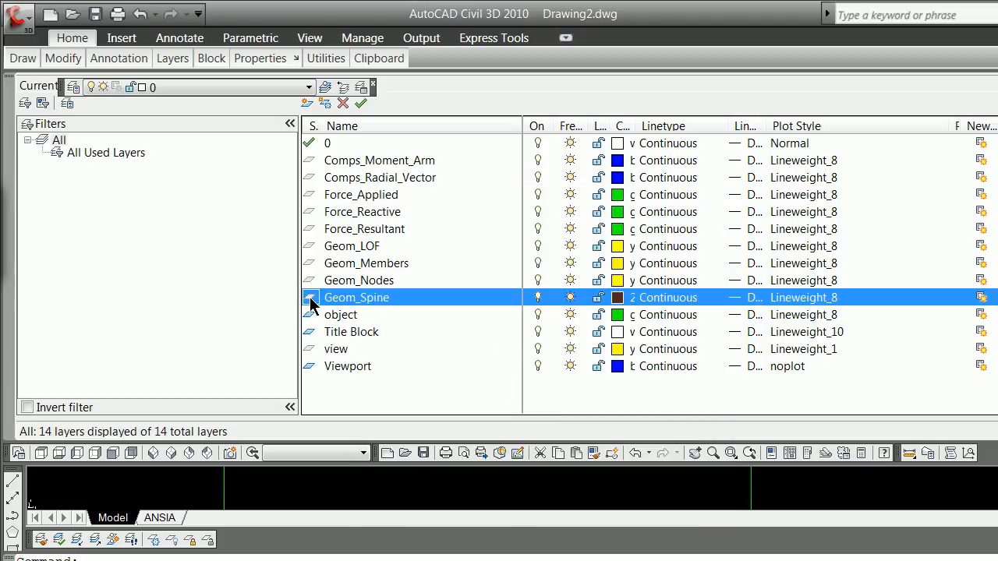
double_click(310, 304)
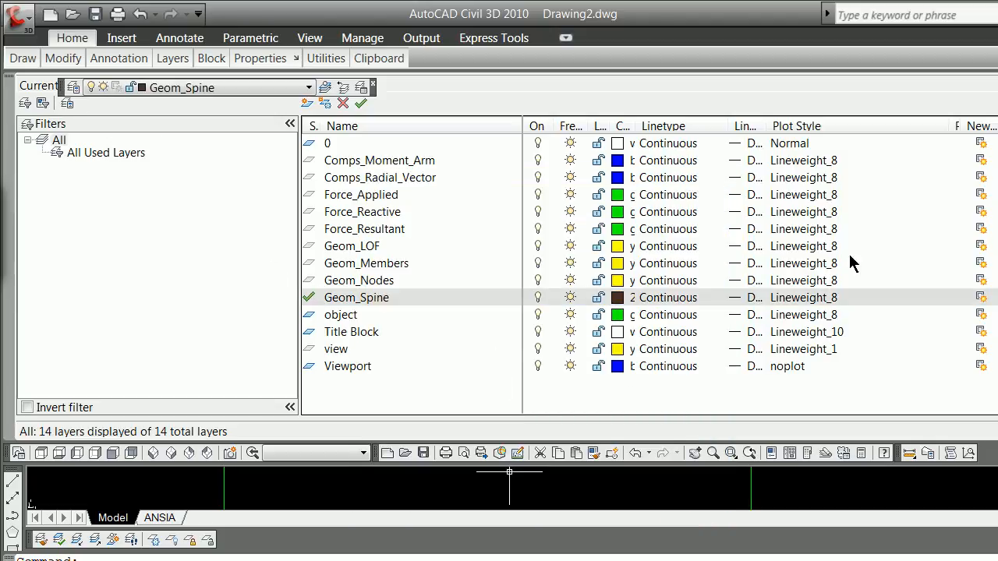
click(10, 86)
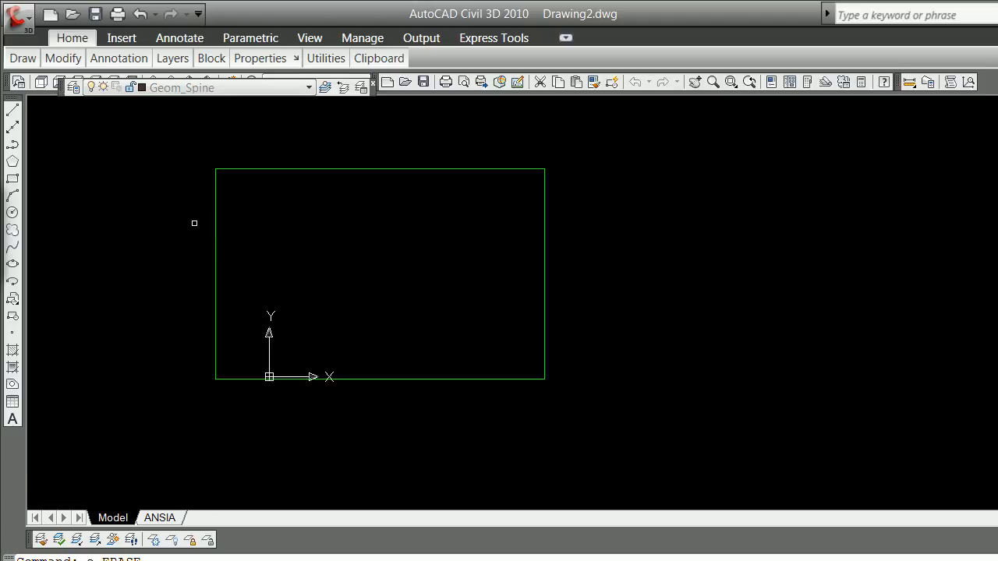
Step: Erase the green rectangle in model space and make view the current layer
click(215, 215)
key(Return)
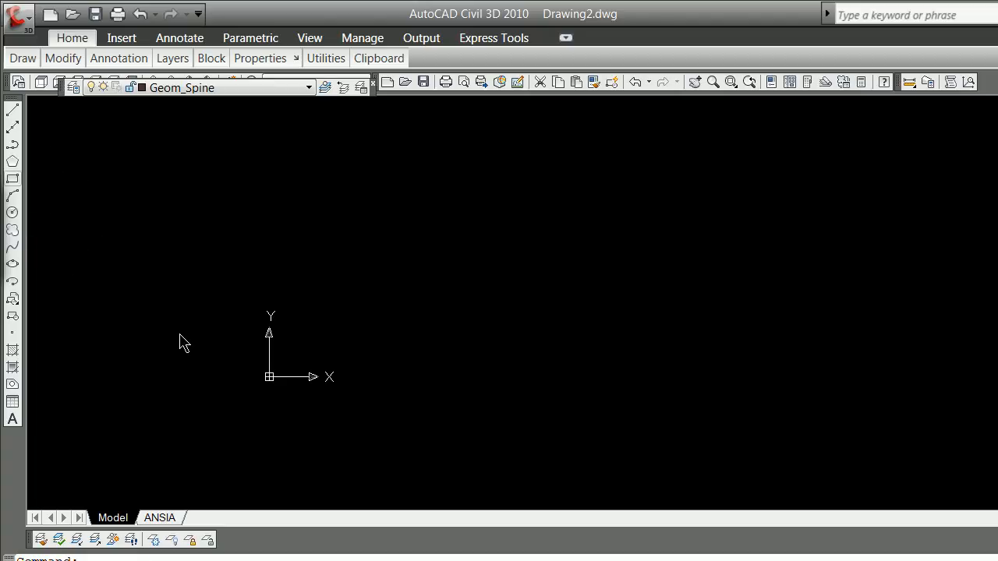
key(Escape)
click(308, 87)
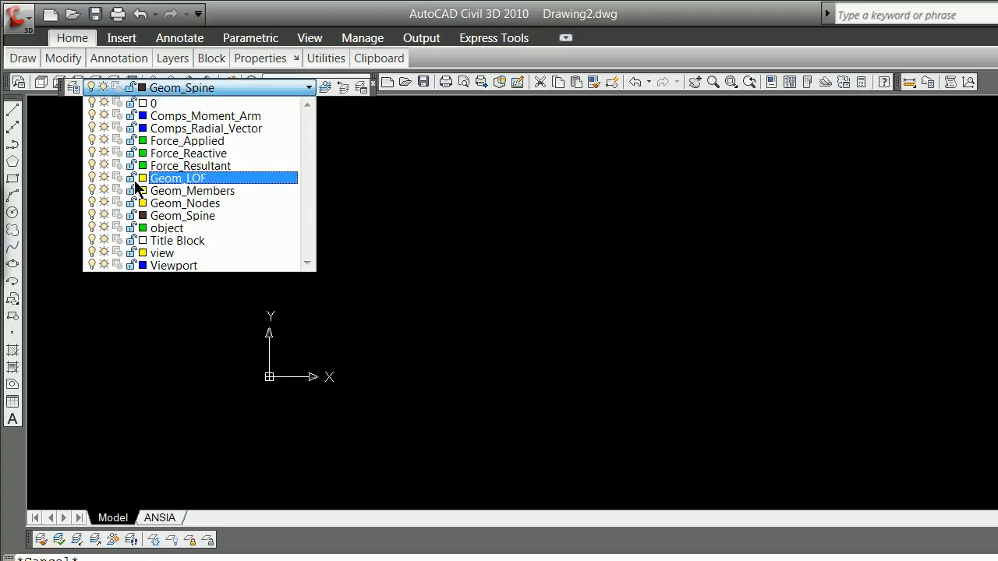
click(180, 254)
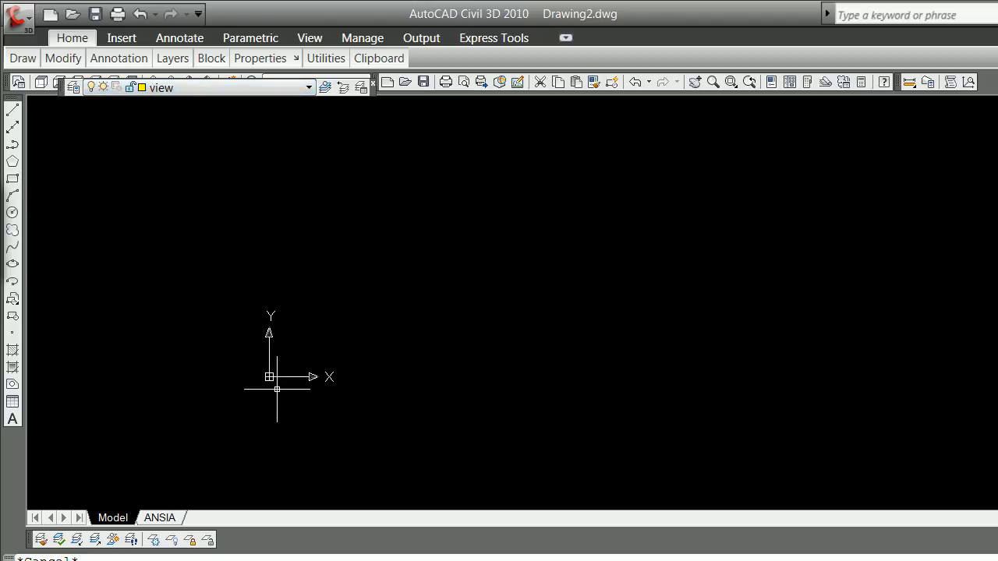
click(178, 411)
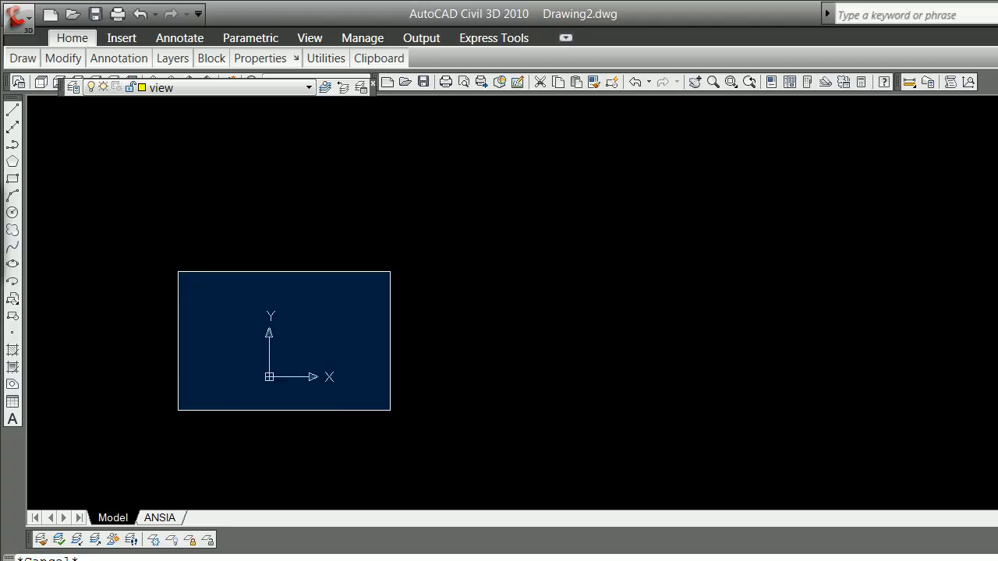
key(Escape)
text(line)
key(Return)
key(Escape)
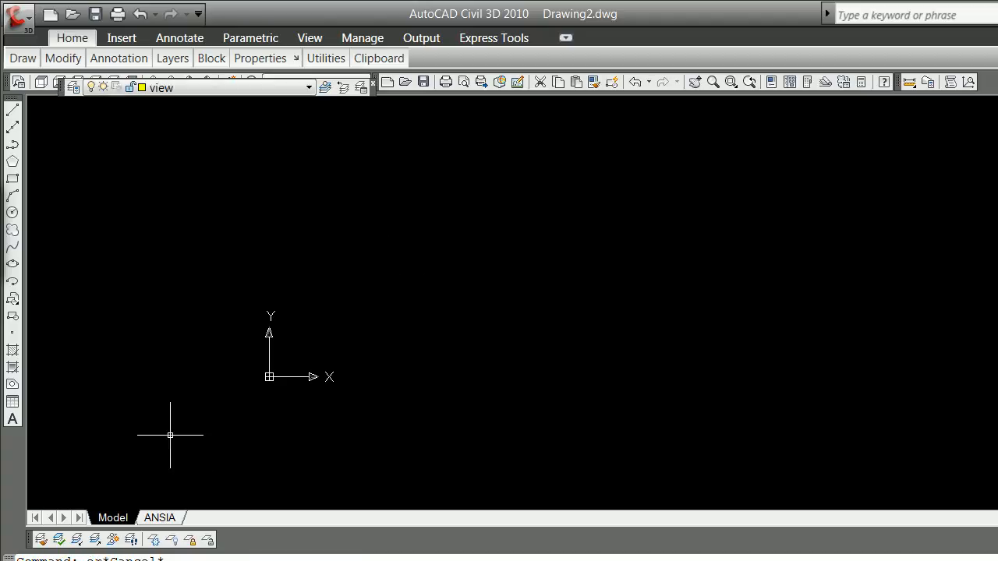
Step: Try to draw a rectangle around the origin on the view layer
click(13, 179)
click(175, 433)
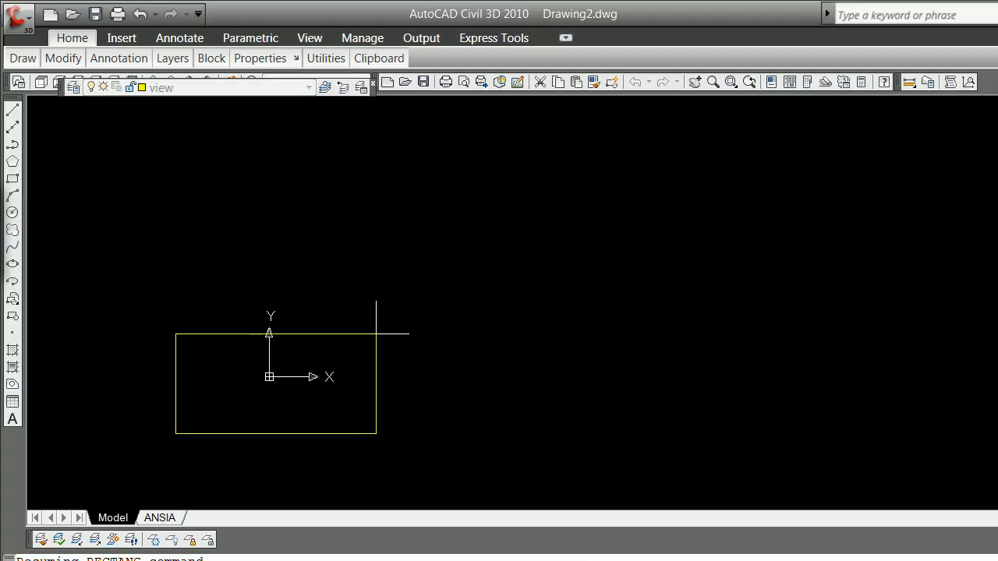
key(Return)
key(Return)
text(z)
key(Return)
text(e)
key(Return)
key(Escape)
text(e)
key(Return)
key(Escape)
Step: Draw a horizontal line 100 feet long near the origin on the view layer
text(z)
key(Return)
text(e)
key(Return)
scroll(355, 337, down, 5)
text(o)
key(Return)
text(100)
click(361, 324)
click(367, 289)
key(Return)
text(z)
key(Return)
text(e)
key(Return)
scroll(367, 287, down, 5)
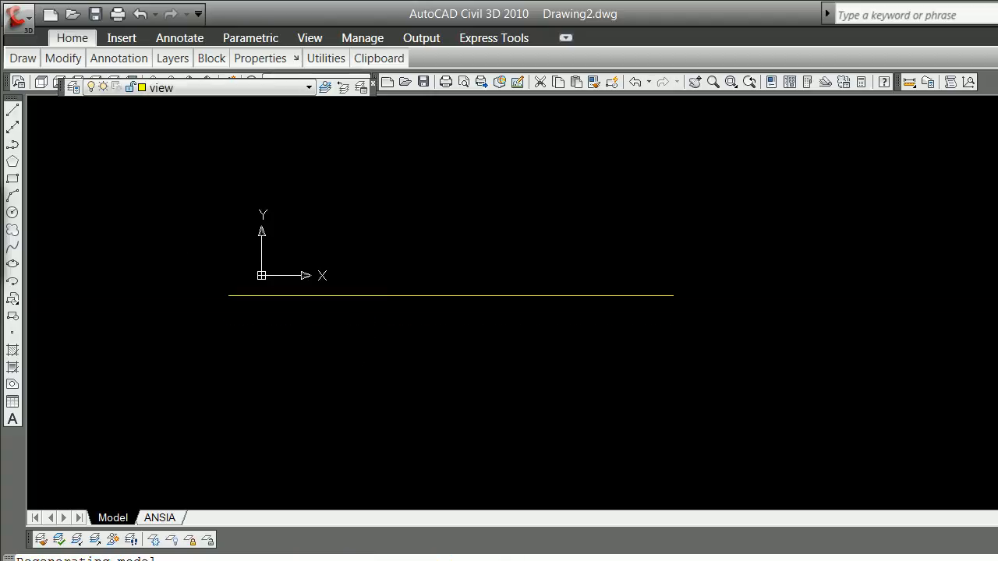
middle_click(352, 293)
middle_click(352, 294)
scroll(352, 293, down, 5)
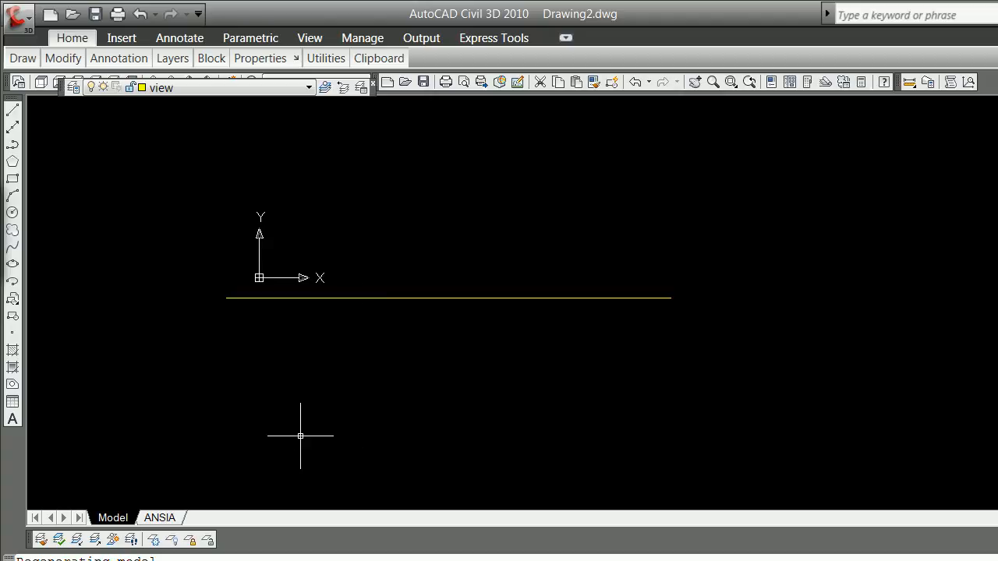
text(o)
key(Return)
key(Escape)
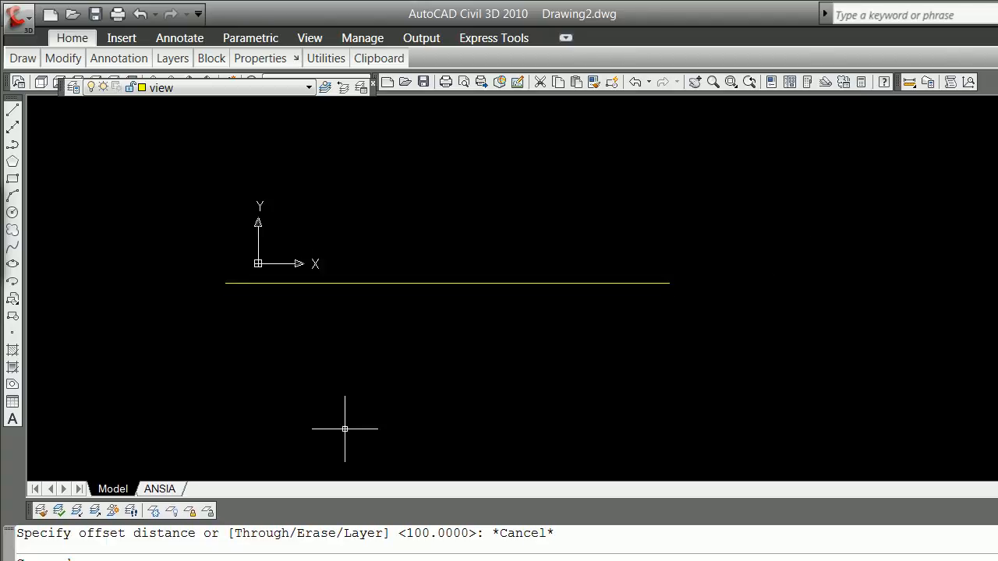
click(369, 397)
key(Escape)
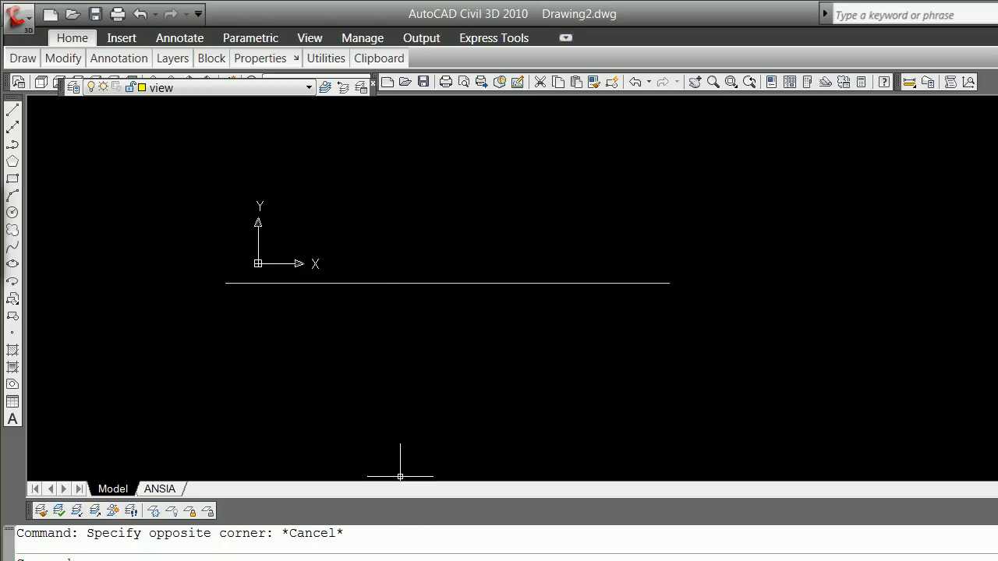
Step: Turn on dynamic input and try to offset the horizontal line by 100 feet
mouse_move(997, 560)
mouse_down()
mouse_move(997, 527)
mouse_move(997, 548)
mouse_up()
click(432, 539)
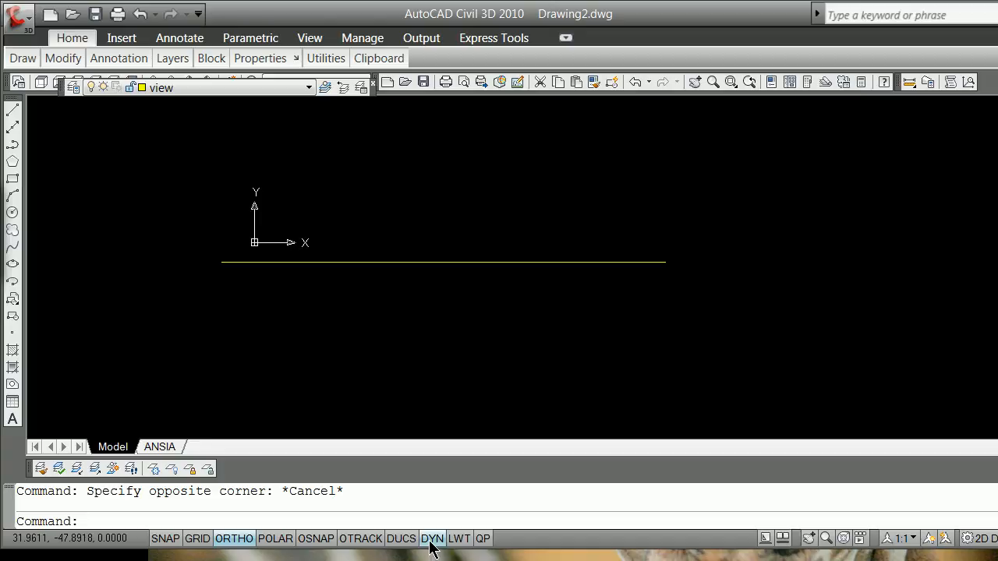
text(o)
key(Return)
key(Return)
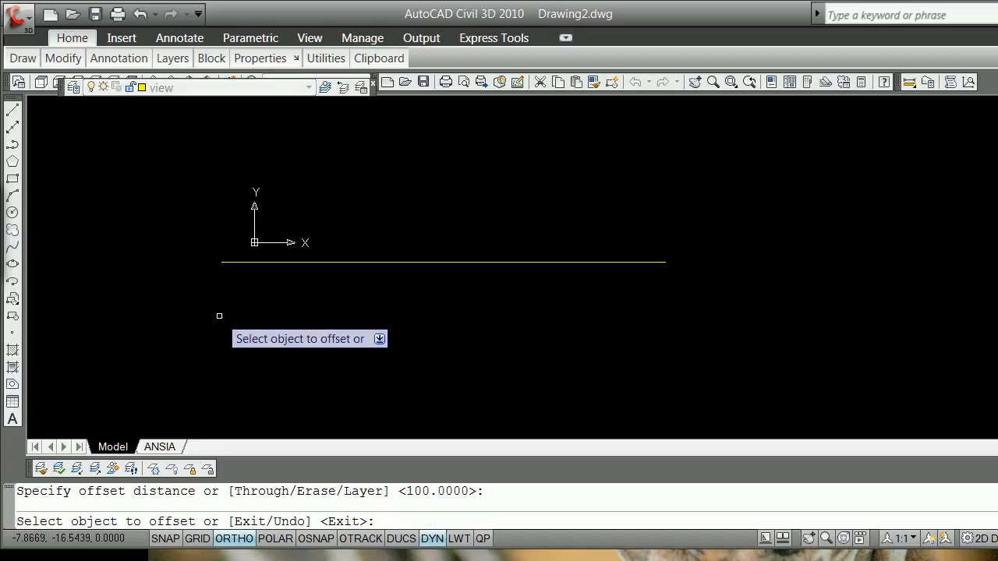
click(369, 263)
click(369, 263)
key(Return)
Step: Zoom to the drawing extents and out by .2x to search for the offset copy of the line
text(z)
key(Return)
text(e)
key(Return)
scroll(365, 226, down, 4)
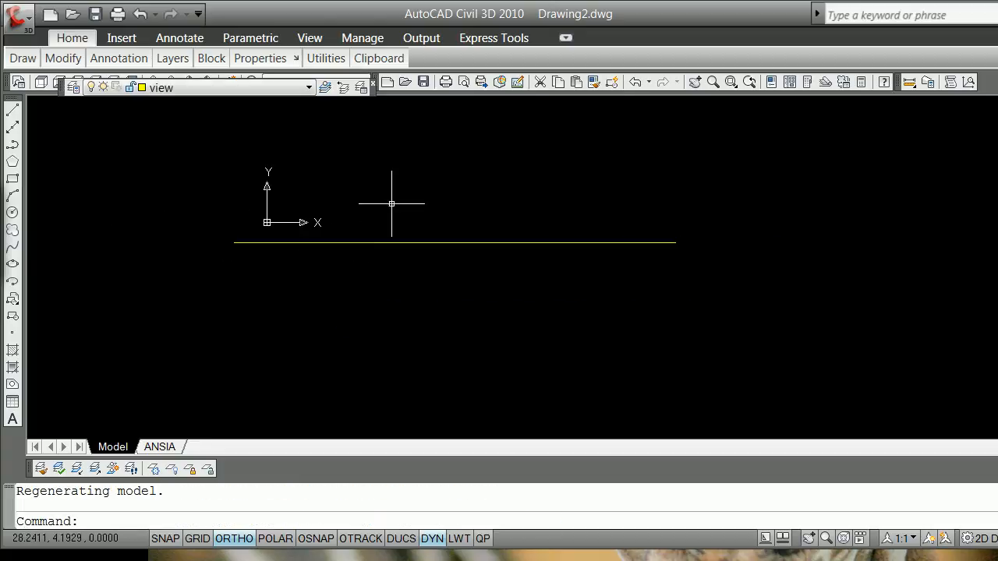
scroll(507, 173, down, 1)
scroll(528, 159, down, 1)
scroll(450, 151, up, 2)
scroll(450, 153, down, 1)
text(z)
key(Return)
text(2)
key(Return)
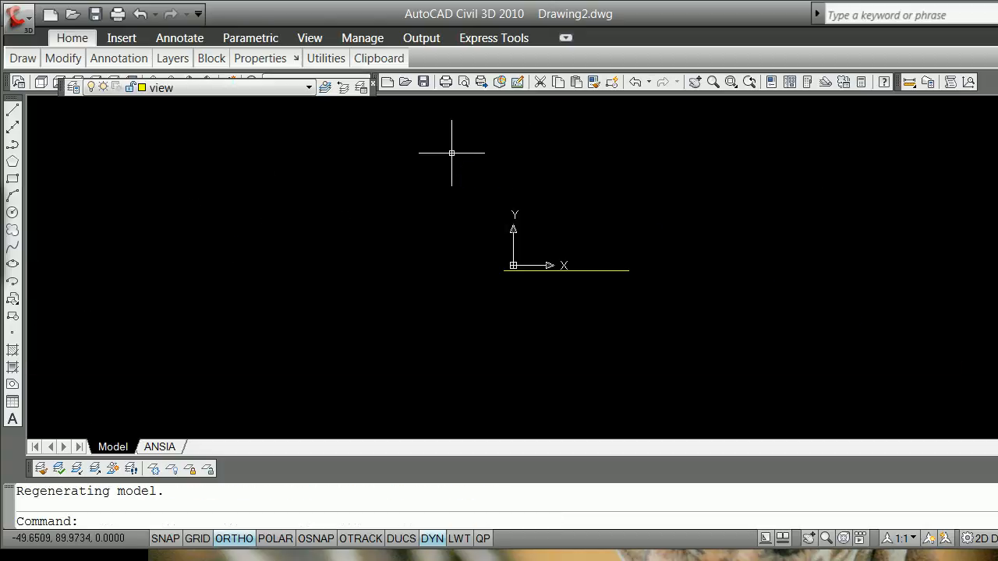
text(.2x)
key(Return)
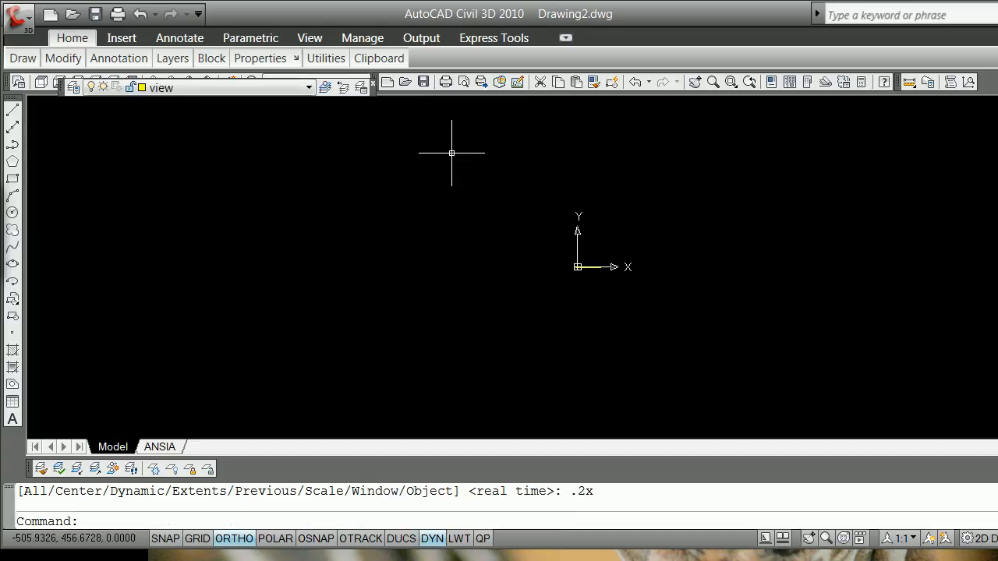
text(re)
key(Escape)
Step: List the properties of the horizontal line just below the origin
text(z)
key(Return)
text(w)
key(Return)
click(554, 285)
click(622, 221)
text(list)
key(Return)
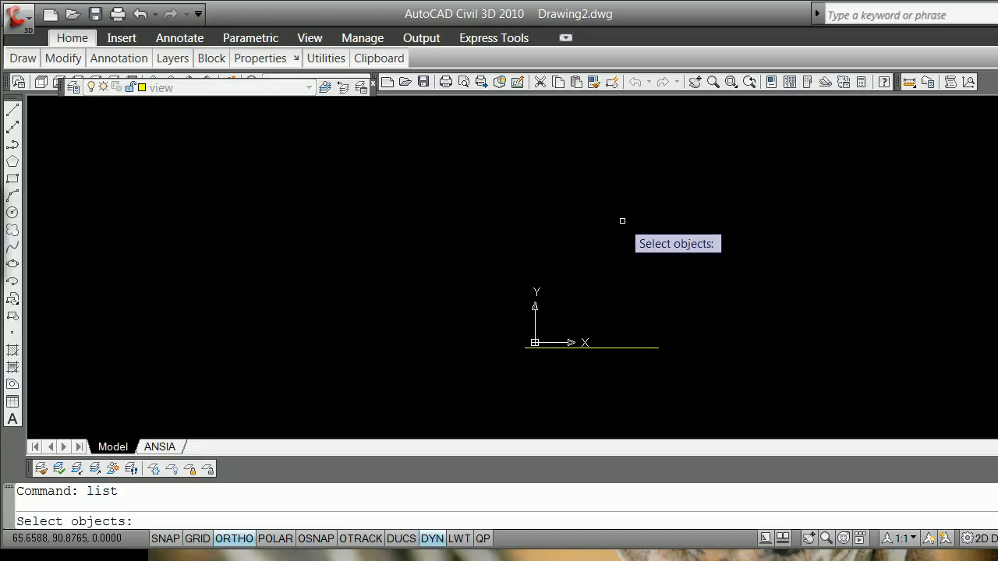
click(637, 348)
key(Return)
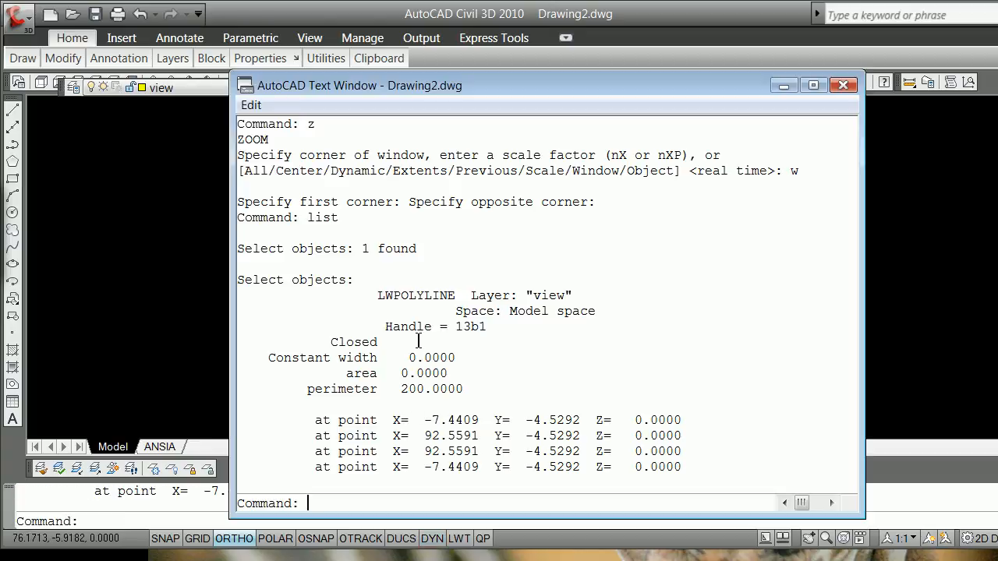
key(F2)
Step: Erase the flat polyline below the origin with a crossing selection
text(e)
key(Return)
text(c)
key(Return)
click(480, 358)
click(685, 310)
key(Return)
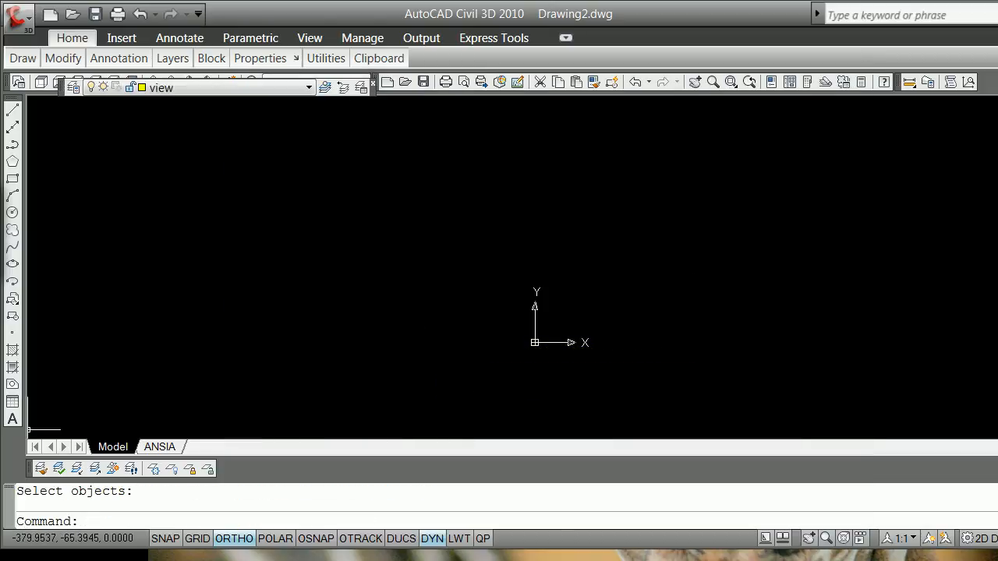
Step: Draw a 100-foot horizontal line on the view layer, starting below and to the left of the origin
click(11, 111)
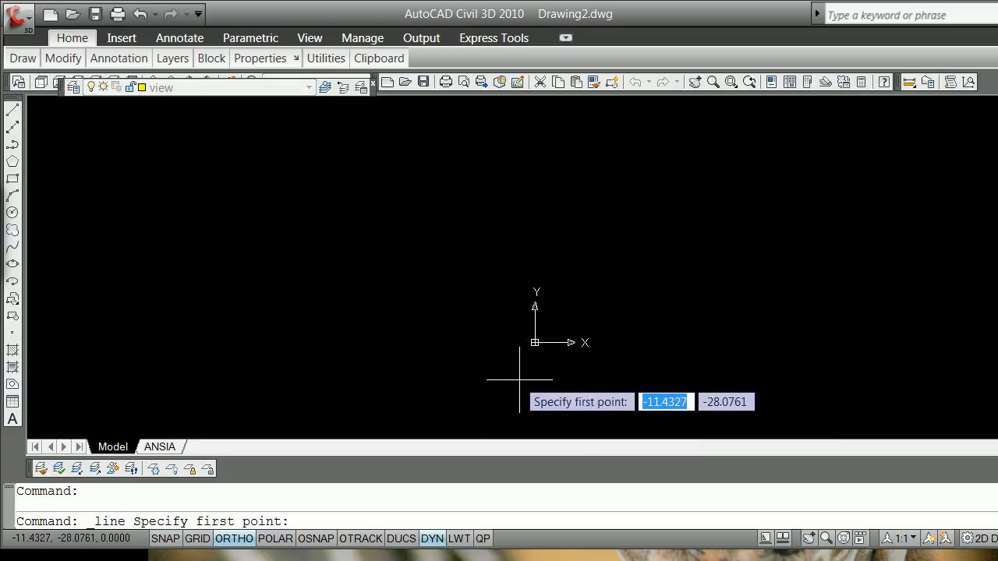
click(491, 351)
text(1)
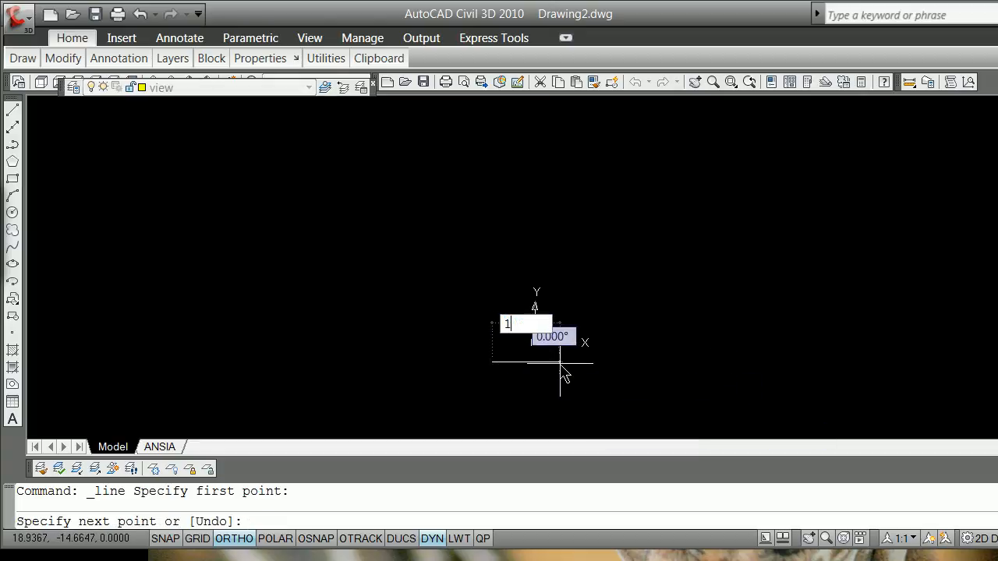
key(Return)
key(Return)
Step: Offset the horizontal line 100 feet upward
text(o)
key(Return)
text(100)
key(Return)
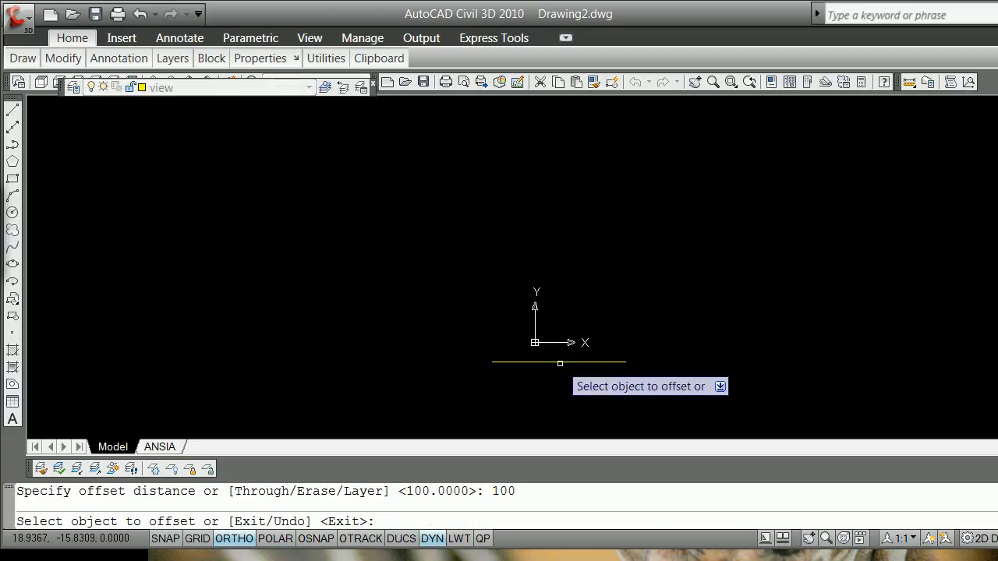
click(560, 363)
click(557, 297)
key(Return)
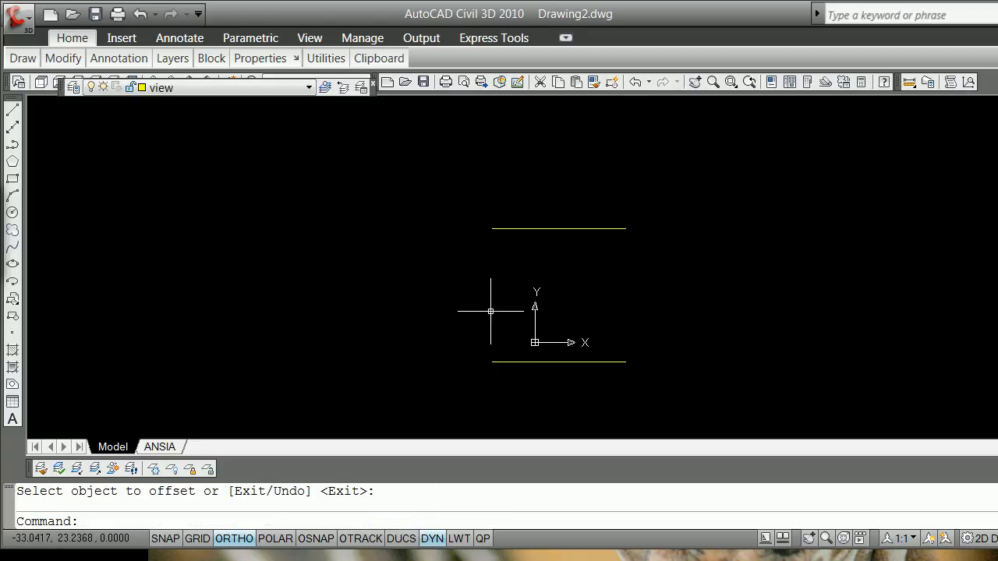
Step: Draw a vertical line connecting the left endpoints of the two horizontal lines
click(12, 111)
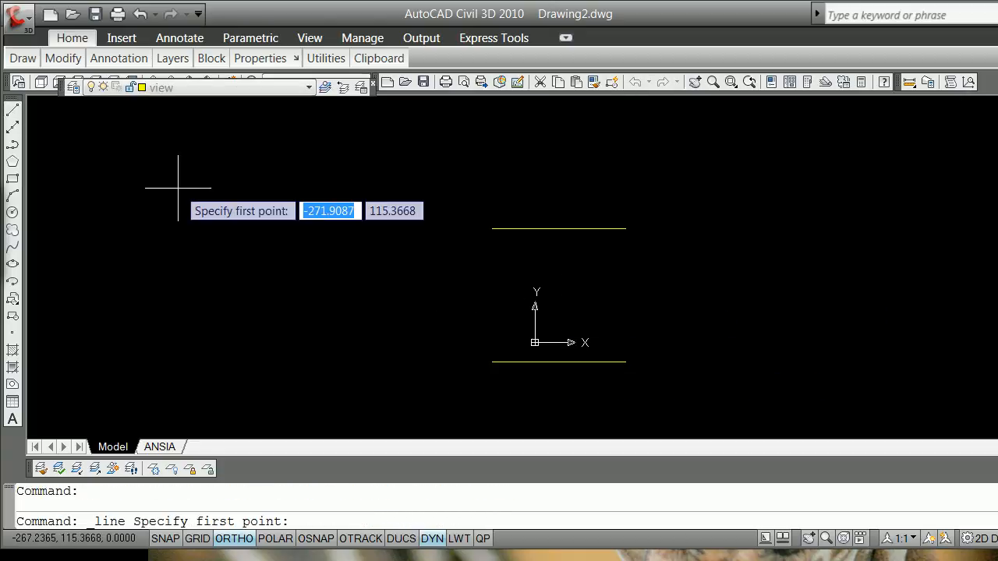
shift+right_click(178, 190)
click(238, 282)
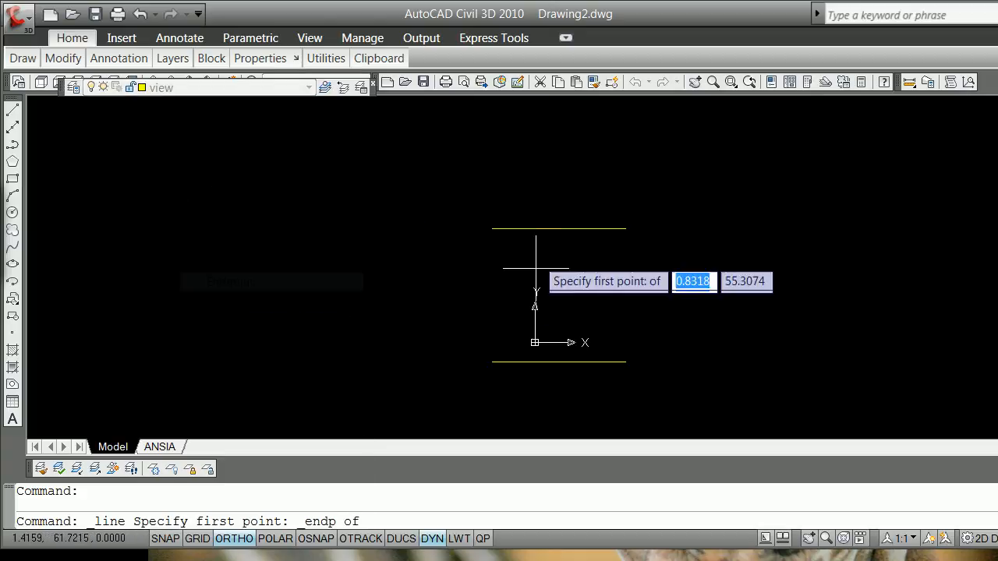
click(491, 228)
shift+right_click(433, 308)
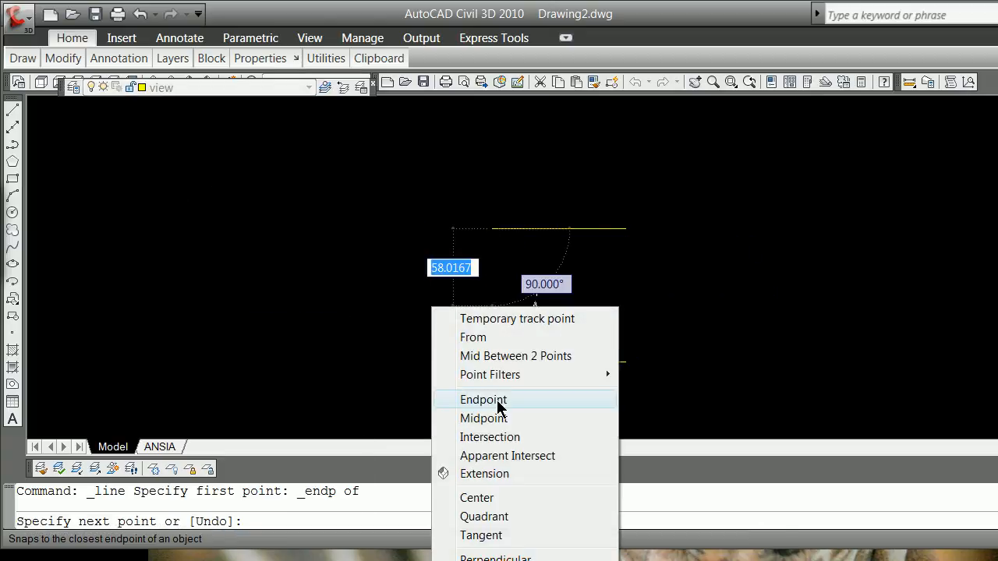
click(483, 400)
click(489, 359)
key(Return)
Step: Offset the left vertical line through the right endpoint of the upper horizontal line to close the square
text(o)
key(Return)
text(t)
key(Return)
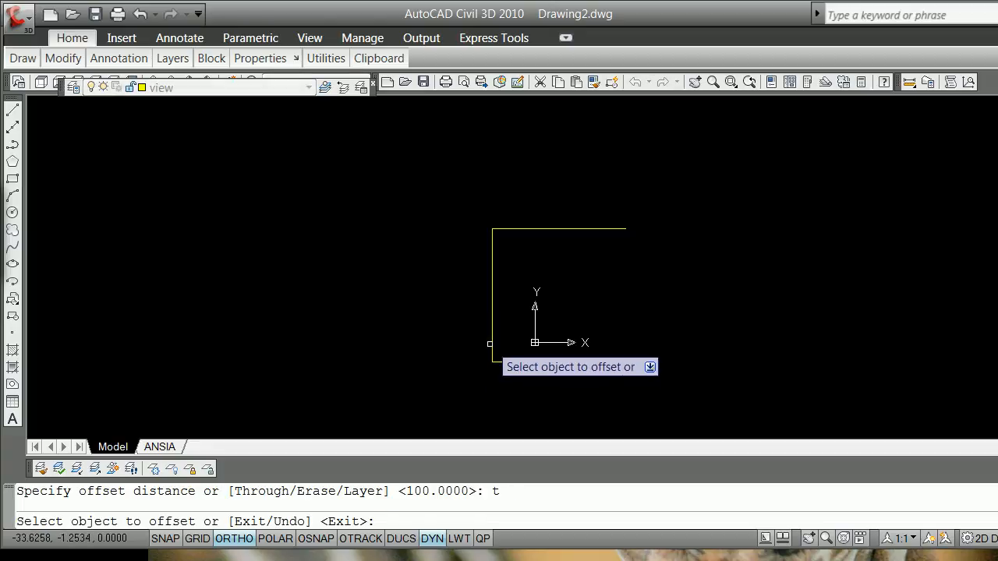
click(490, 344)
shift+right_click(541, 338)
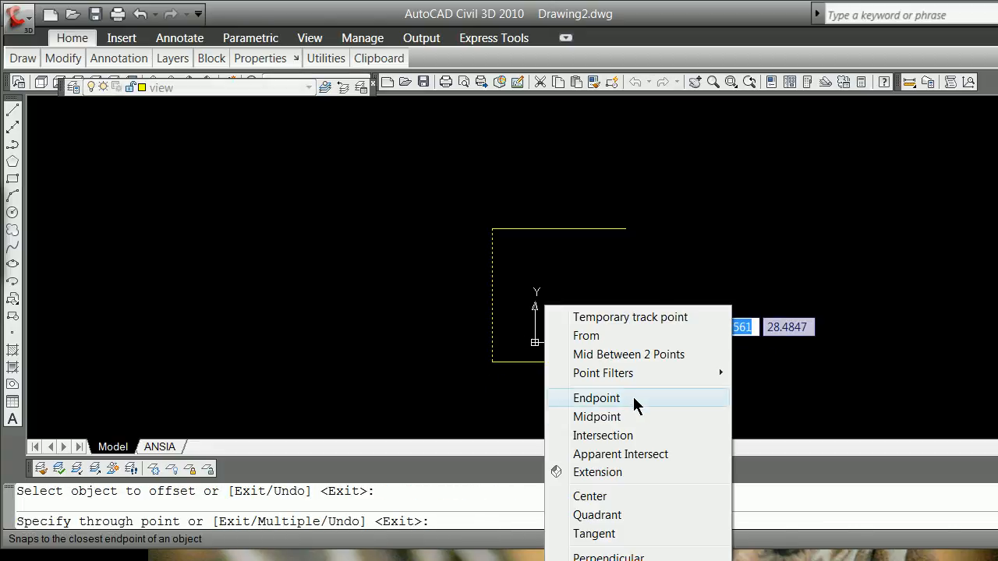
click(633, 402)
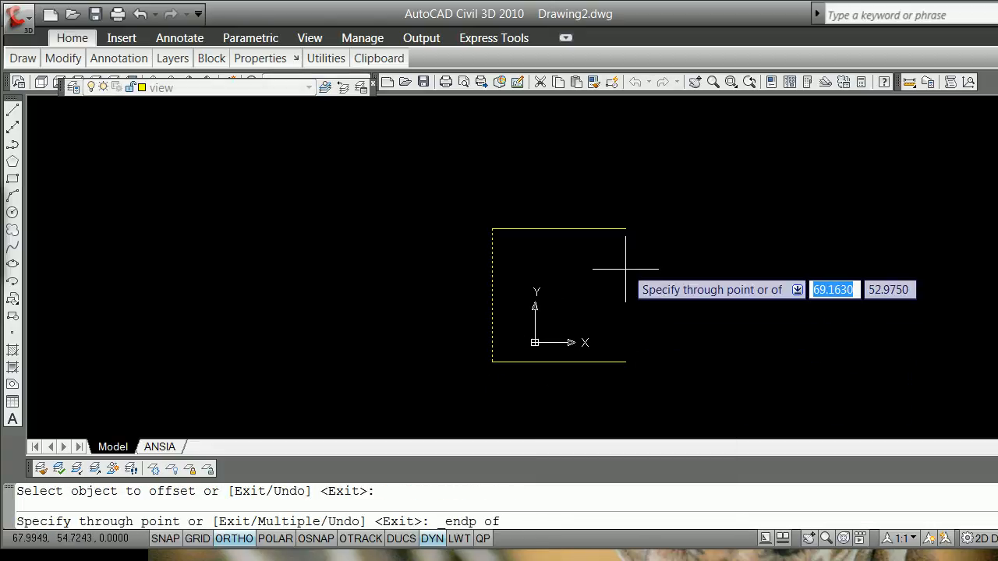
click(625, 228)
key(Return)
Step: Convert the upper line to a polyline and join all four sides of the square into it
text(p)
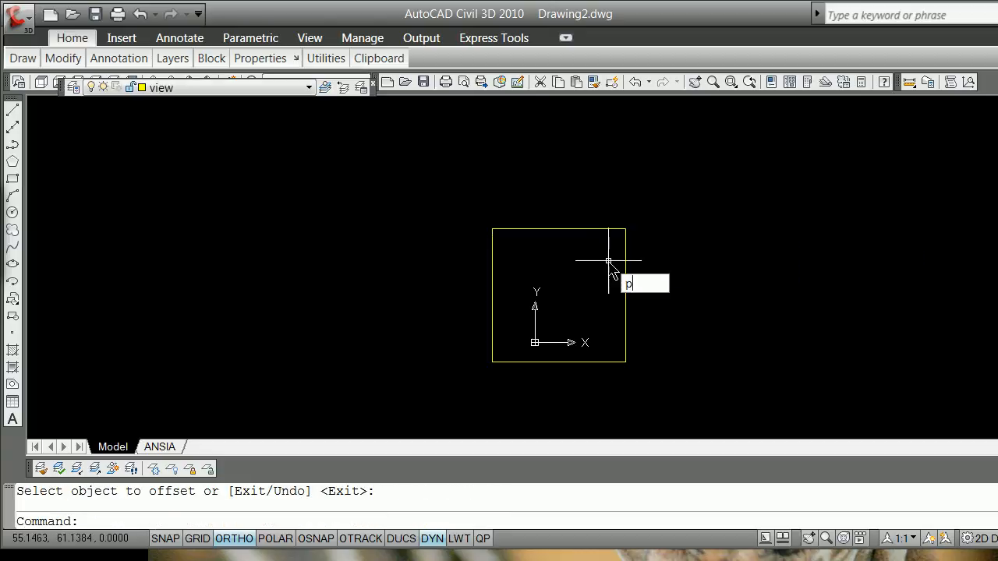
key(Return)
text(pe)
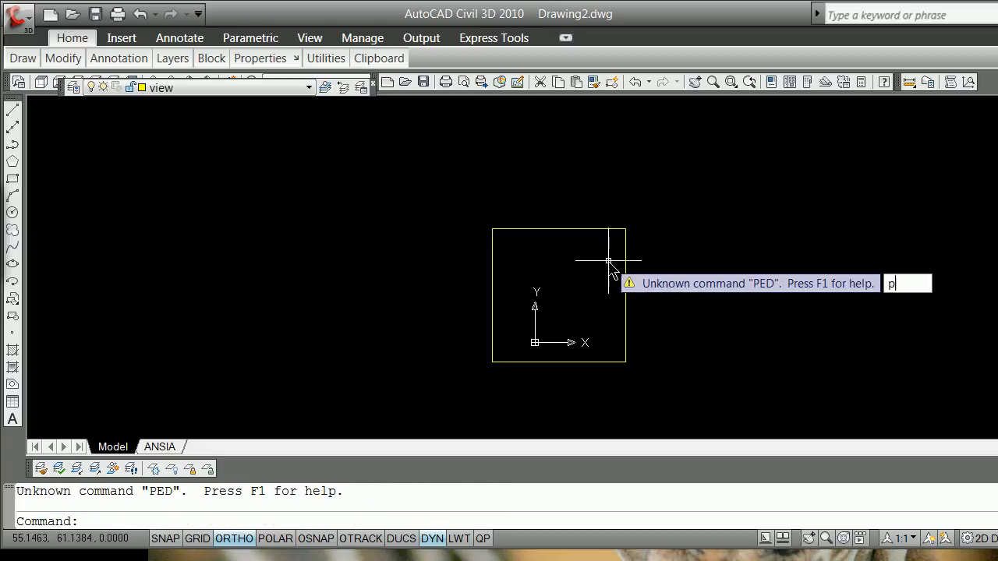
key(Return)
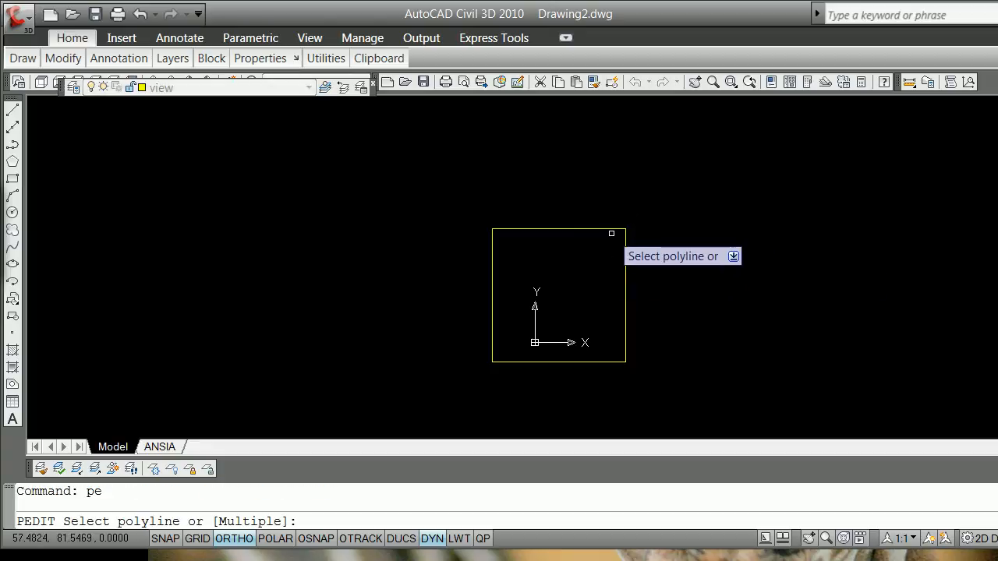
click(612, 229)
key(Return)
text(j)
key(Return)
text(c)
key(Return)
click(397, 169)
click(705, 379)
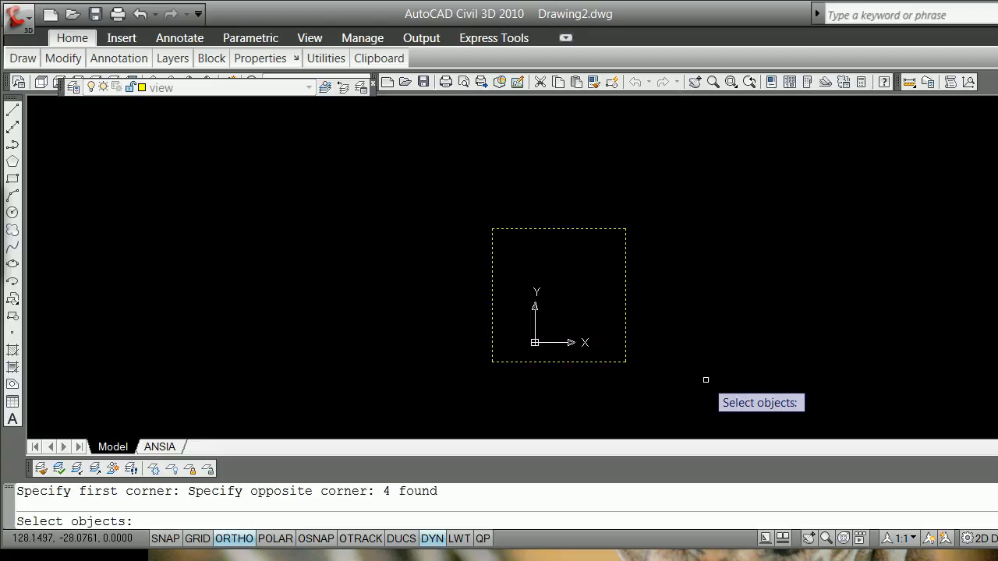
key(Return)
Step: Save a windowed view named plotview, snapping its window to the square's lower-left and upper-right corners
key(Return)
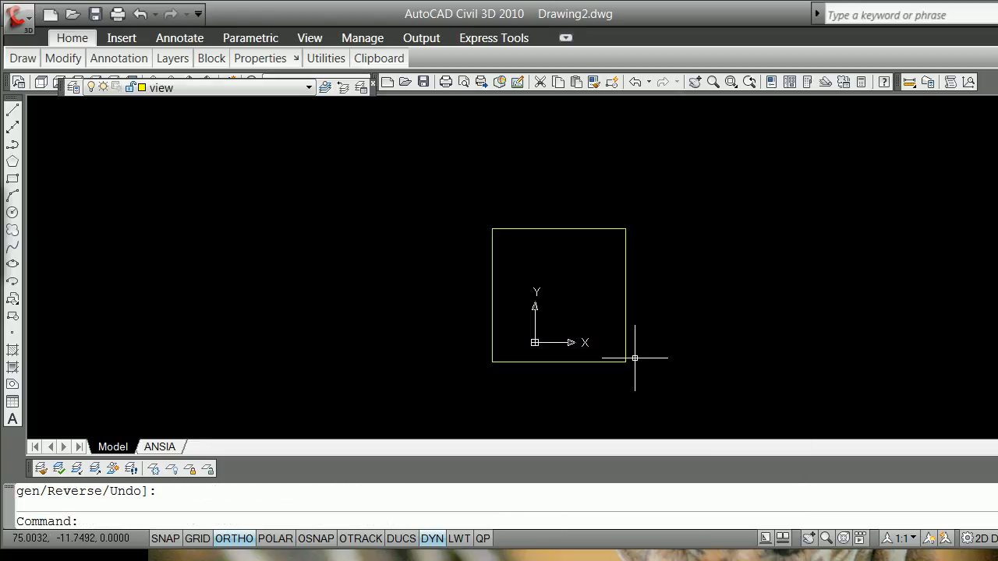
text(-v)
key(Return)
text(w)
key(Return)
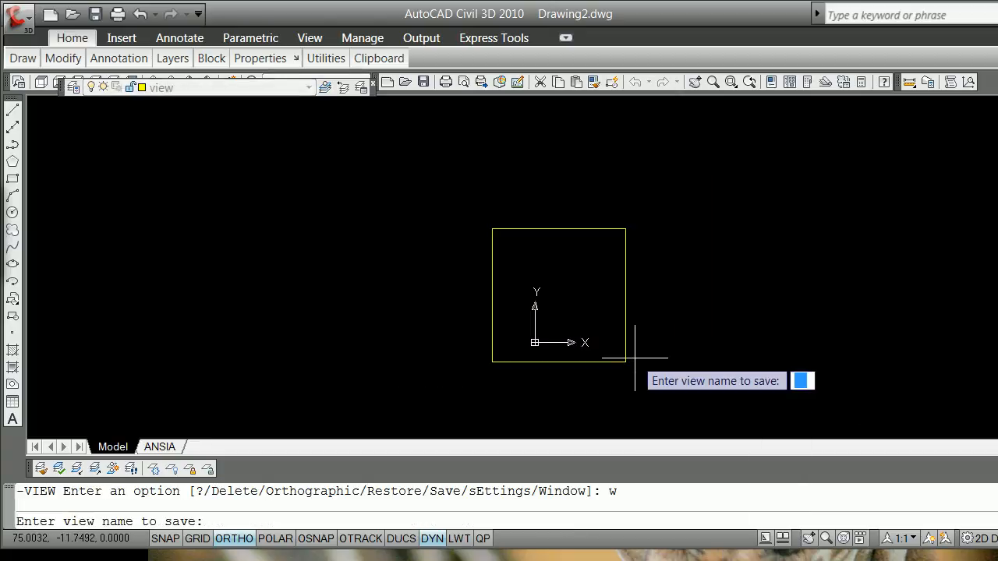
text(plotv)
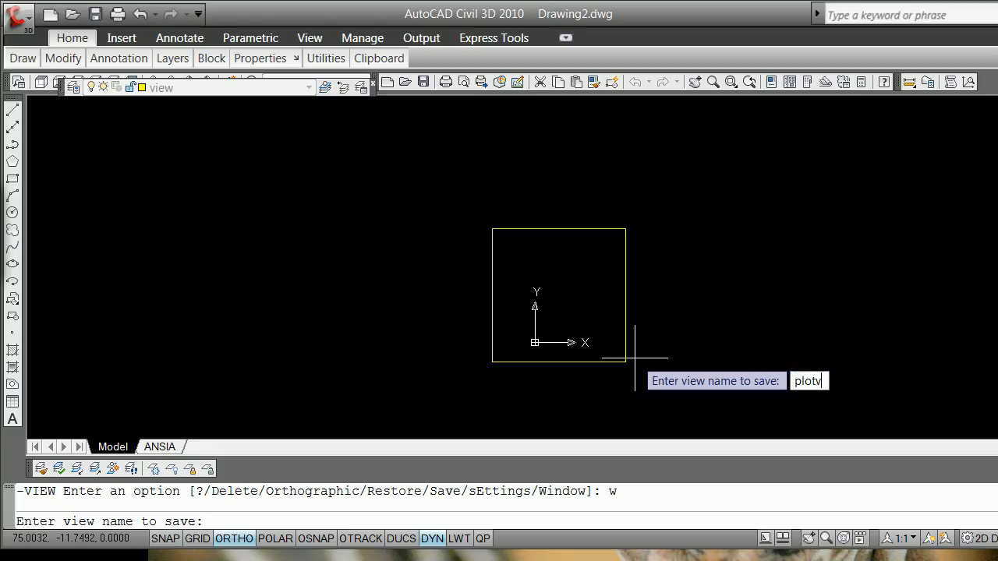
text(iew)
key(Return)
shift+right_click(449, 255)
click(512, 350)
click(492, 360)
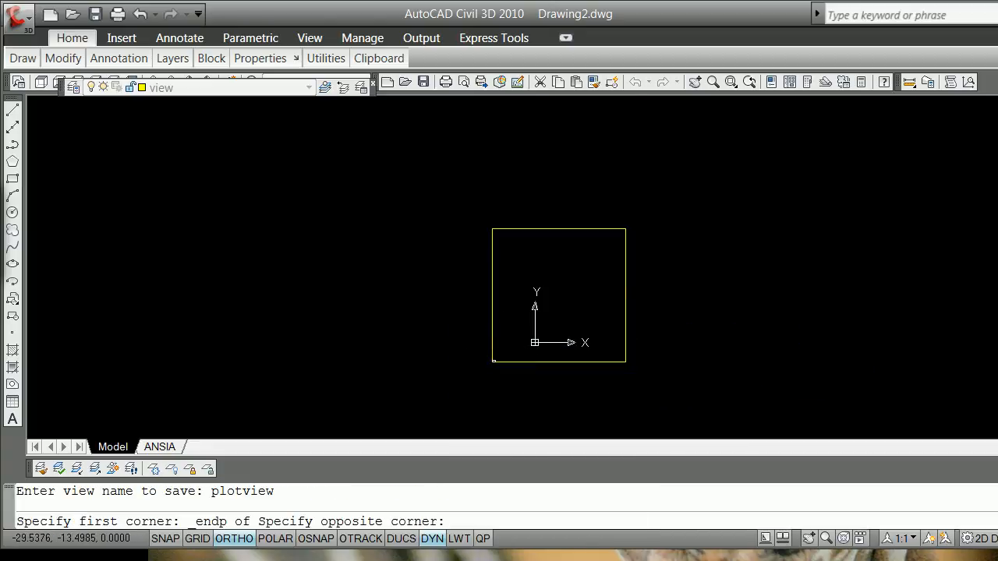
shift+right_click(625, 220)
click(672, 313)
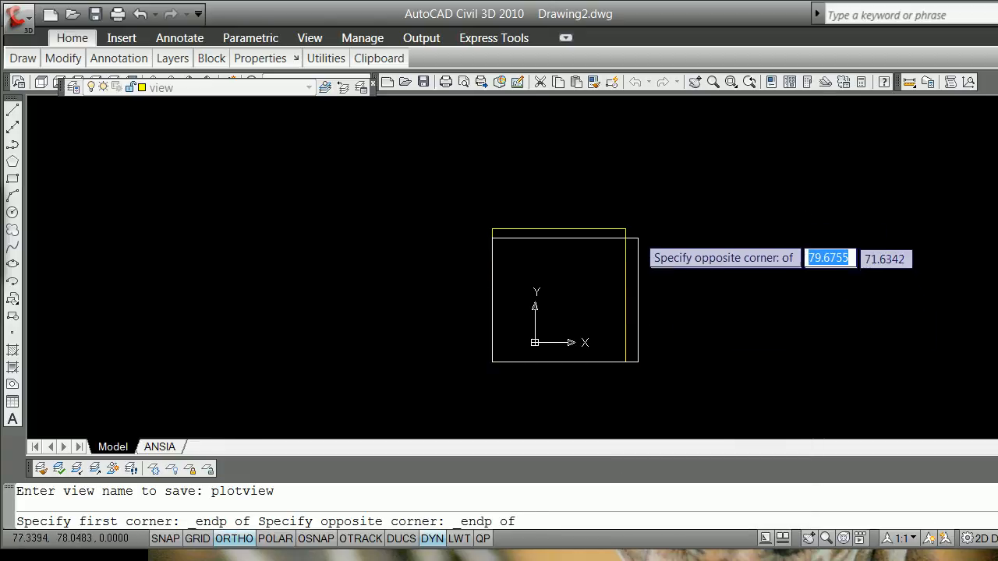
click(626, 229)
Step: Make Geom_Spine the current layer
scroll(534, 326, up, 4)
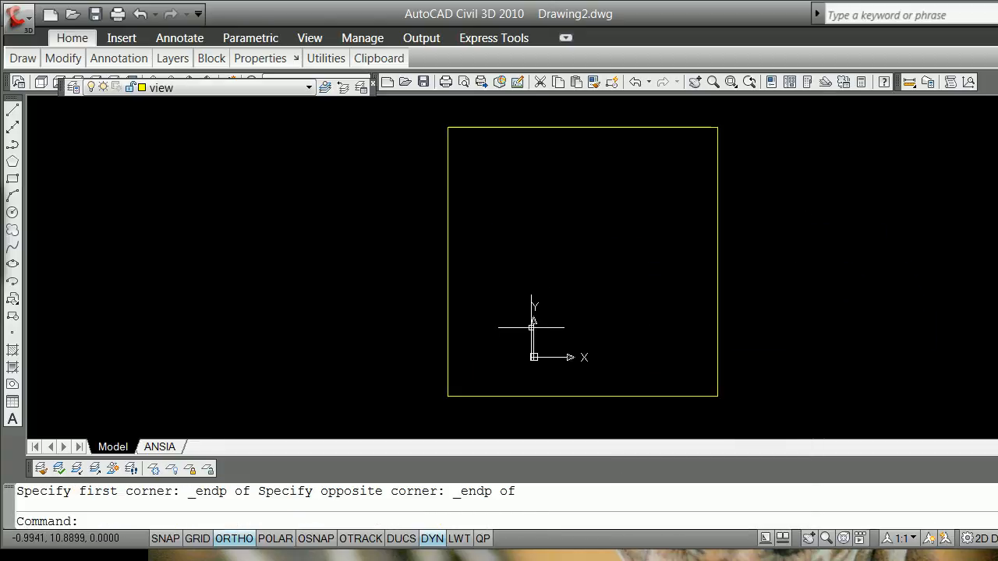
click(310, 87)
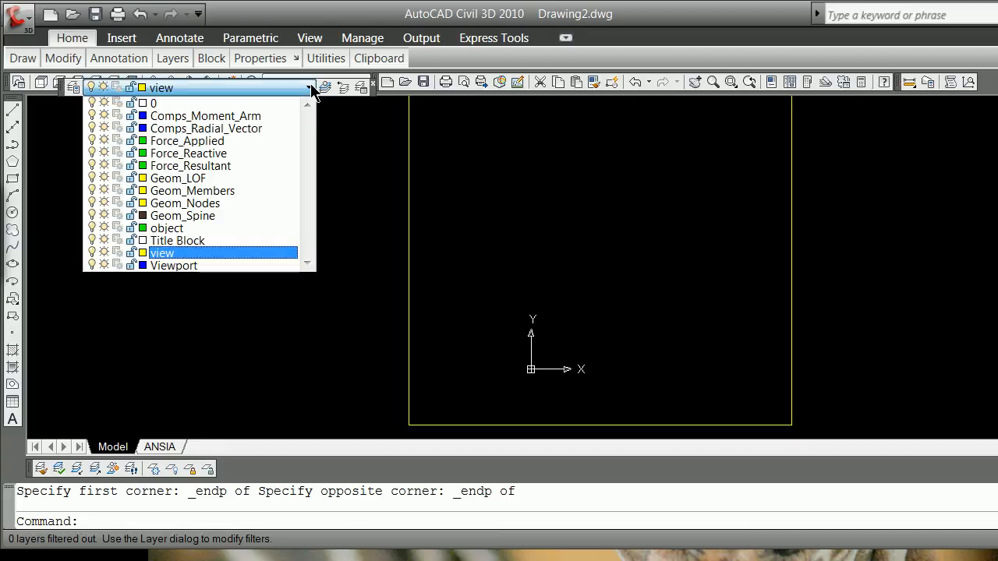
click(217, 216)
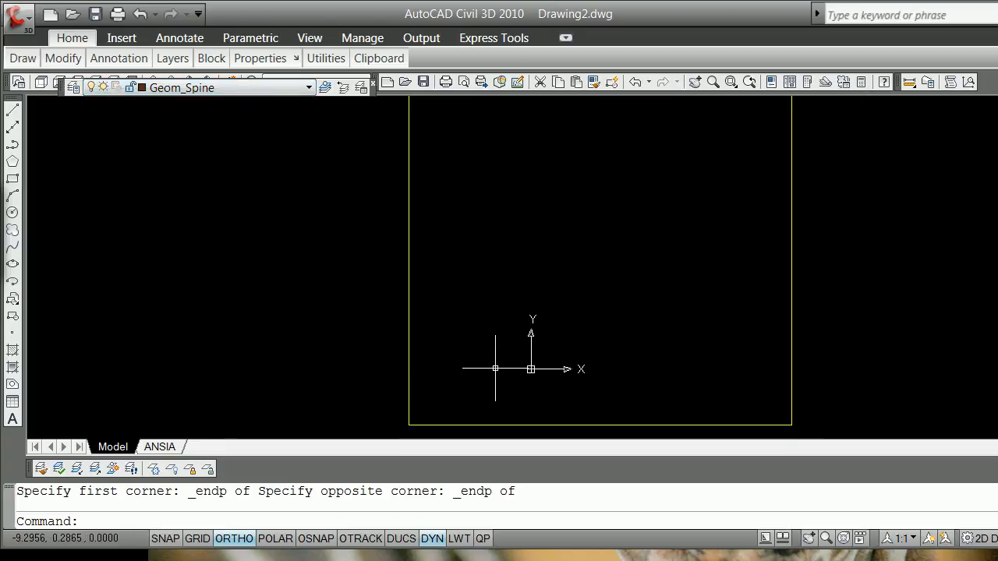
Step: Draw a horizontal line 40 units long to the right from the absolute origin 0,0
click(12, 116)
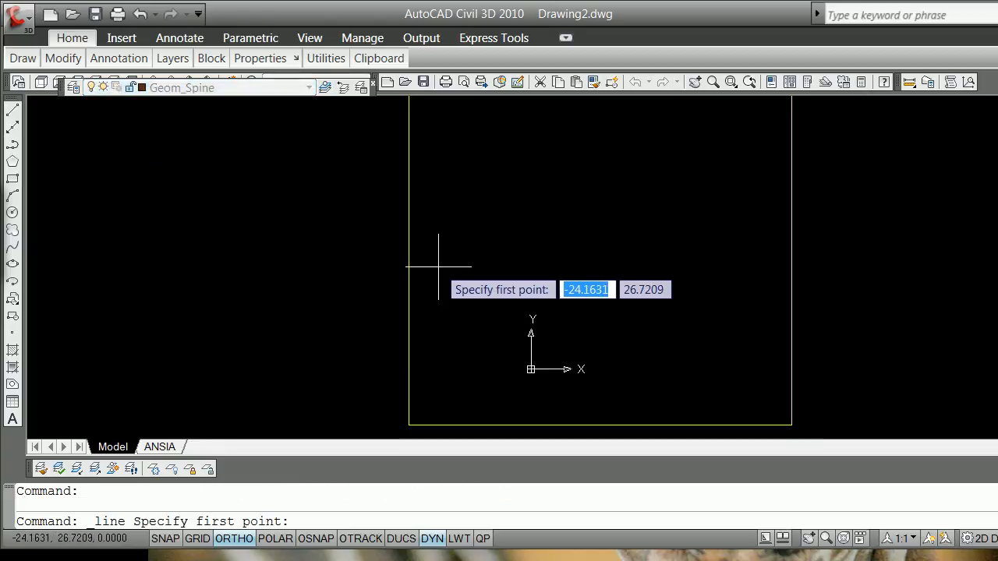
text(#)
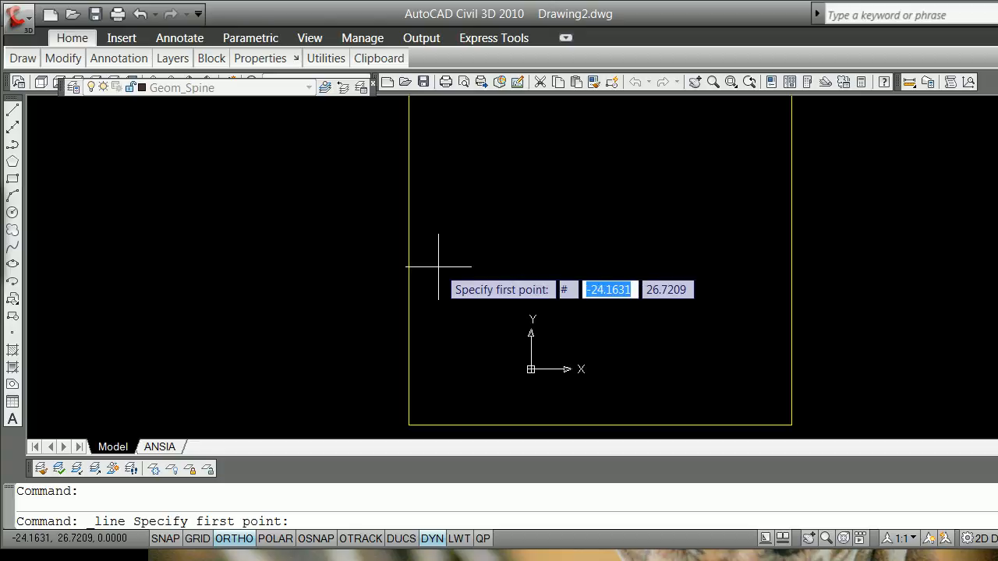
text(0)
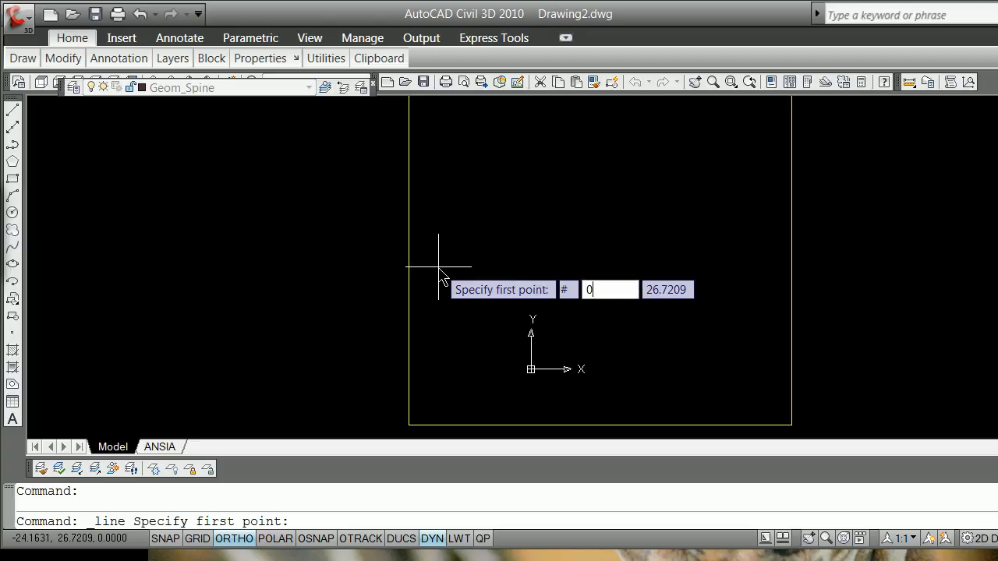
key(Tab)
text(0)
key(Return)
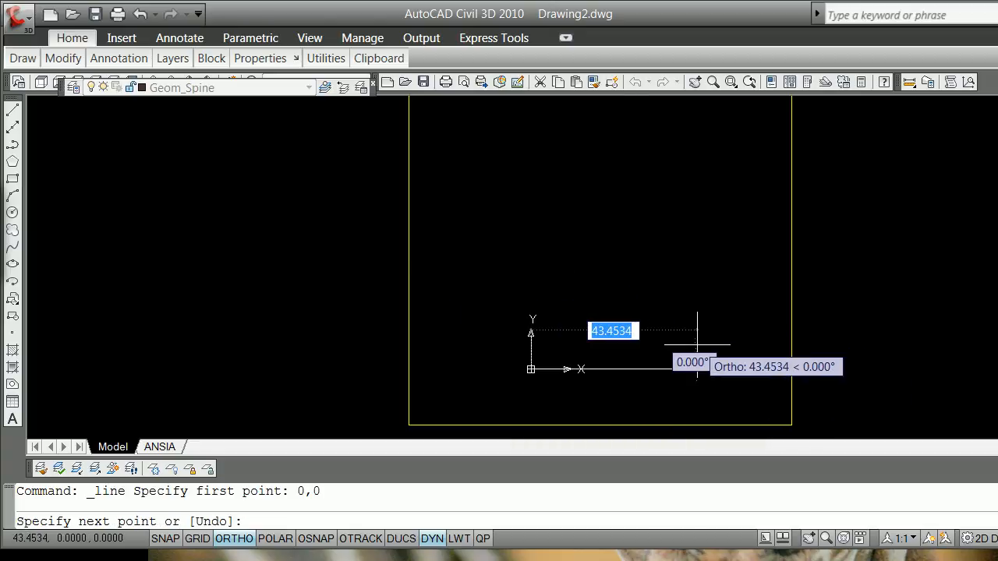
text(40)
key(Return)
key(Return)
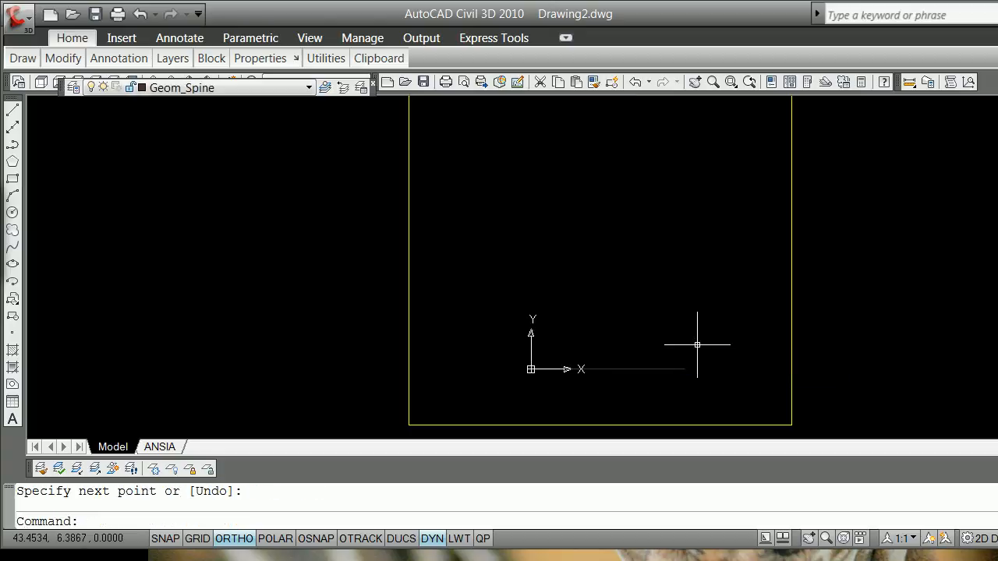
click(646, 368)
scroll(535, 426, up, 3)
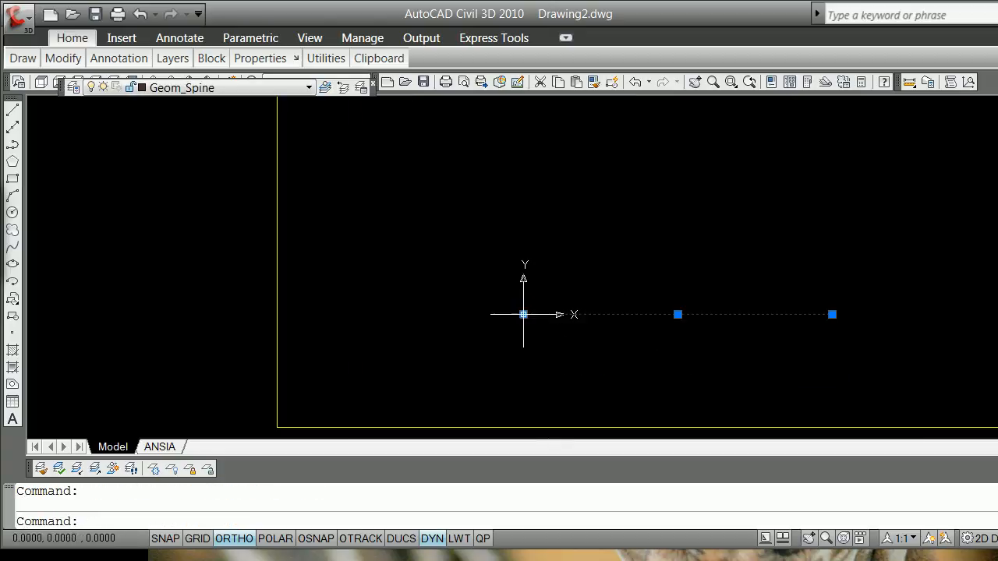
click(523, 314)
key(space)
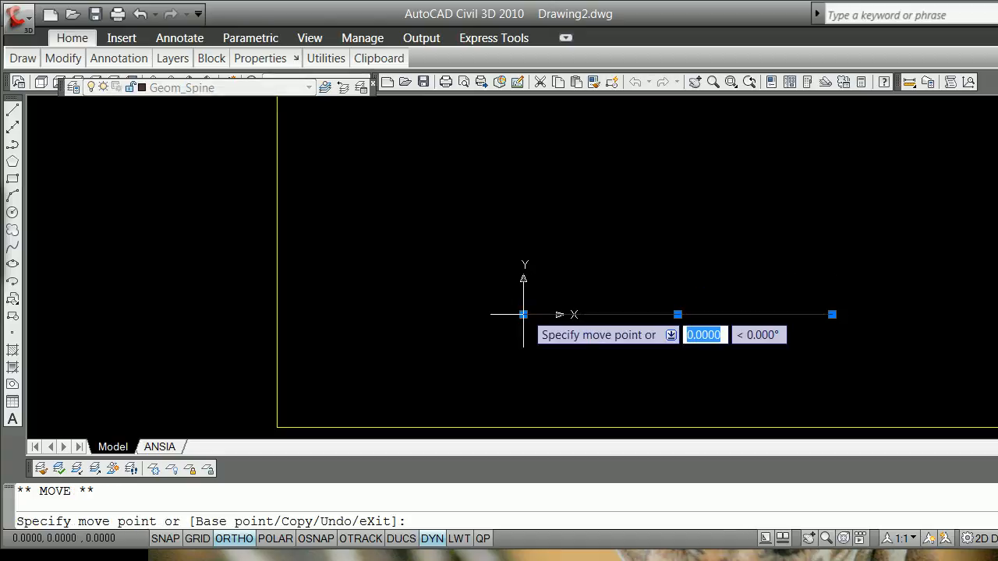
key(space)
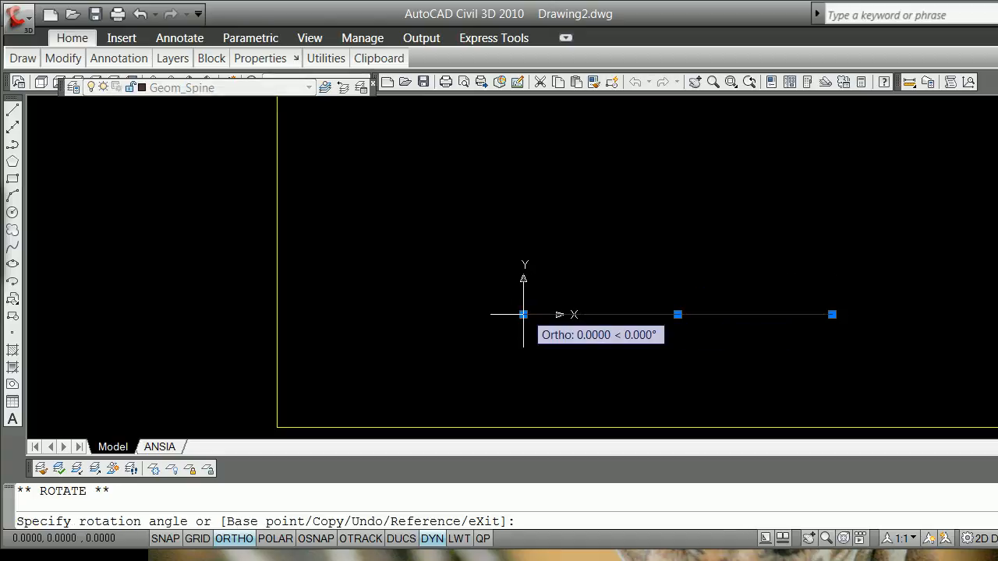
click(604, 314)
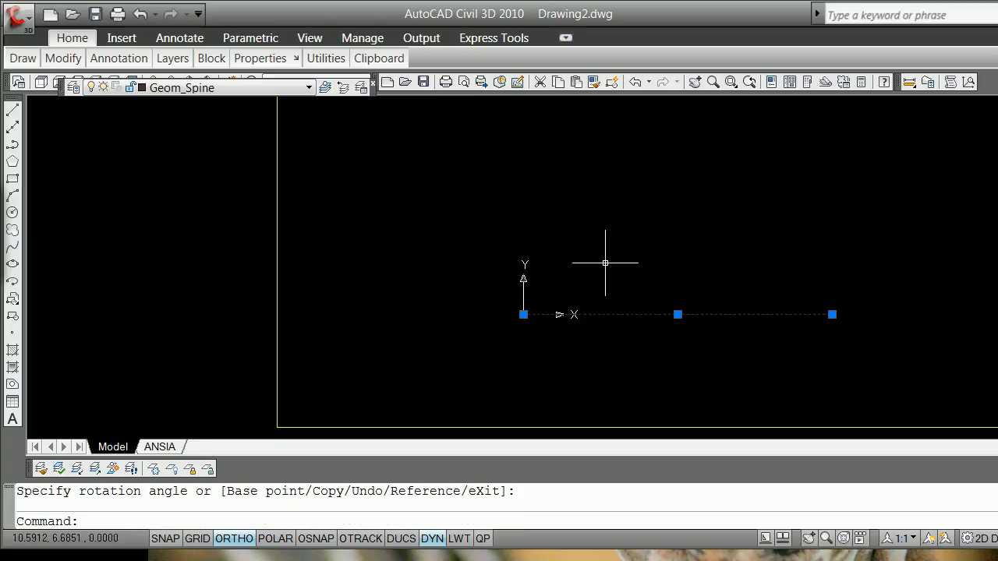
key(Escape)
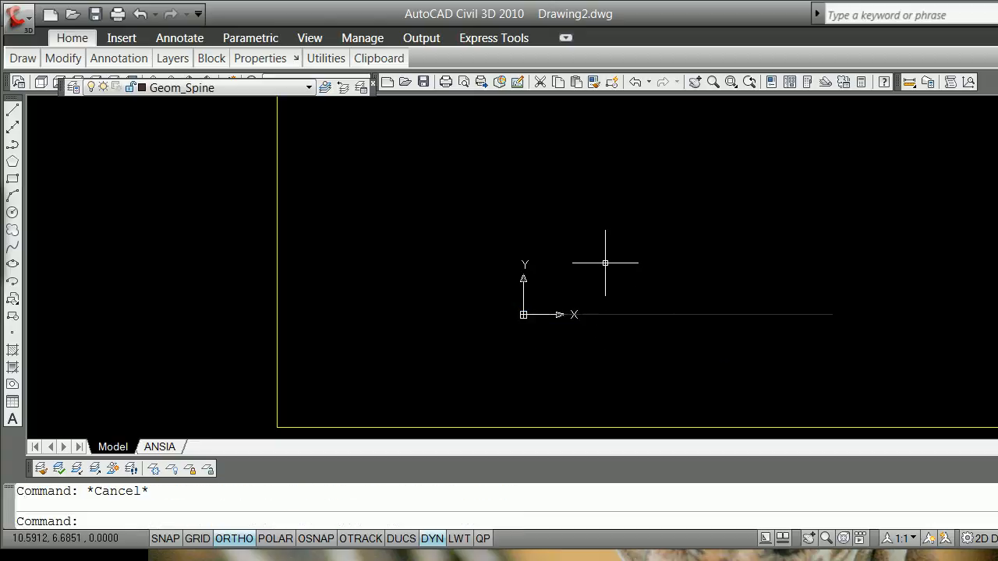
Step: Try to rotate a copy of the horizontal line about its origin endpoint, taking the line itself as reference and turning Ortho off
click(634, 314)
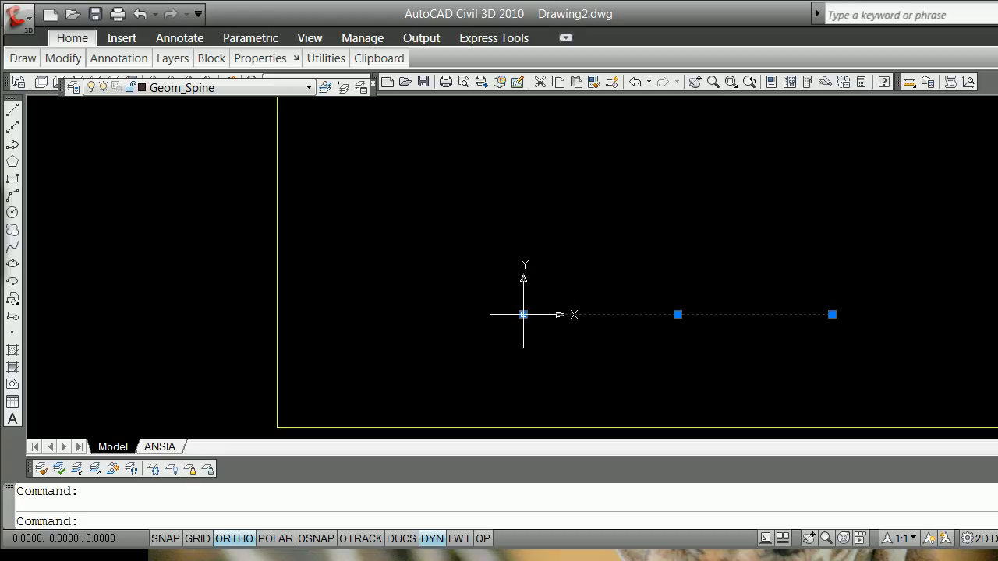
click(523, 314)
key(space)
key(space)
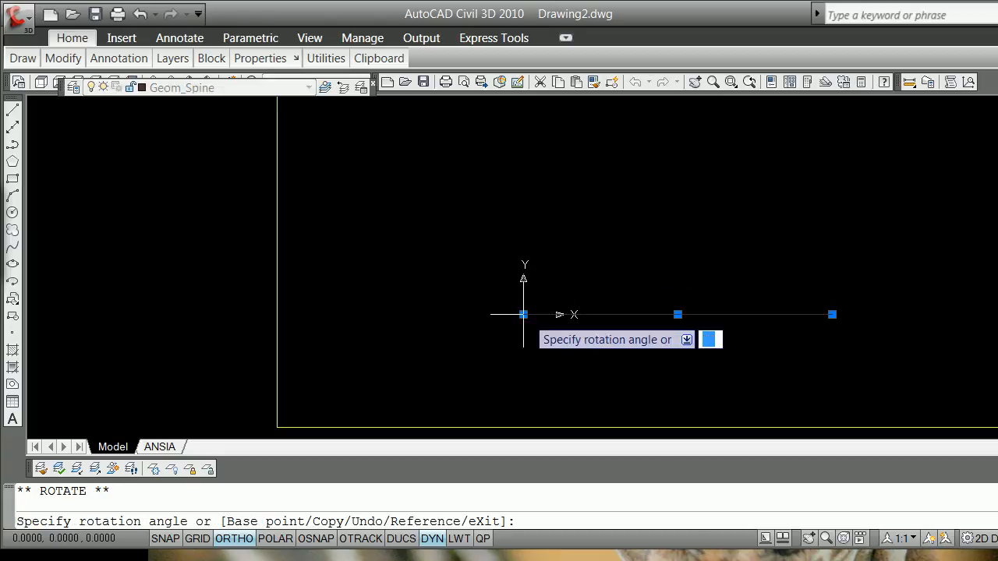
text(c)
key(Return)
text(ref)
key(Return)
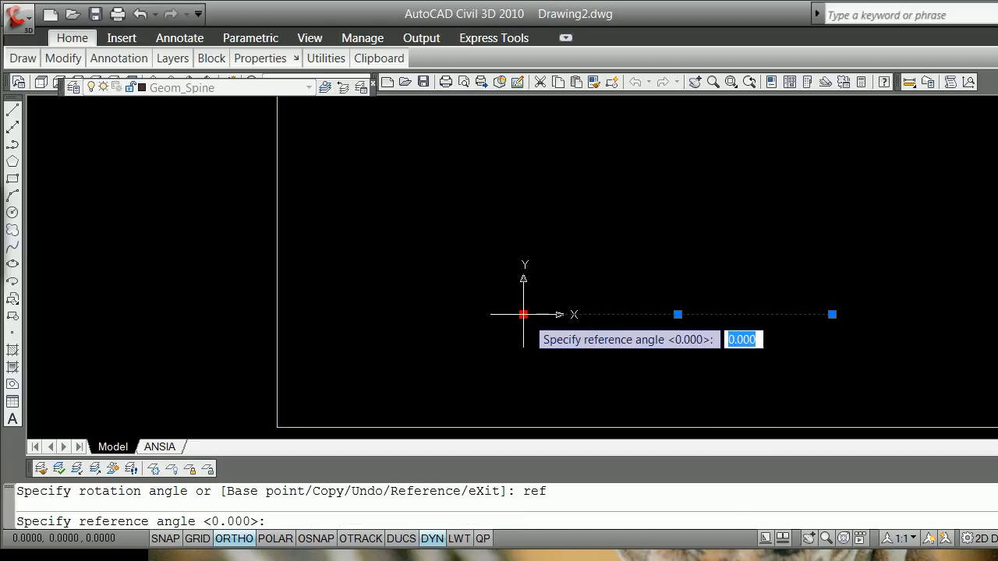
click(523, 314)
click(678, 315)
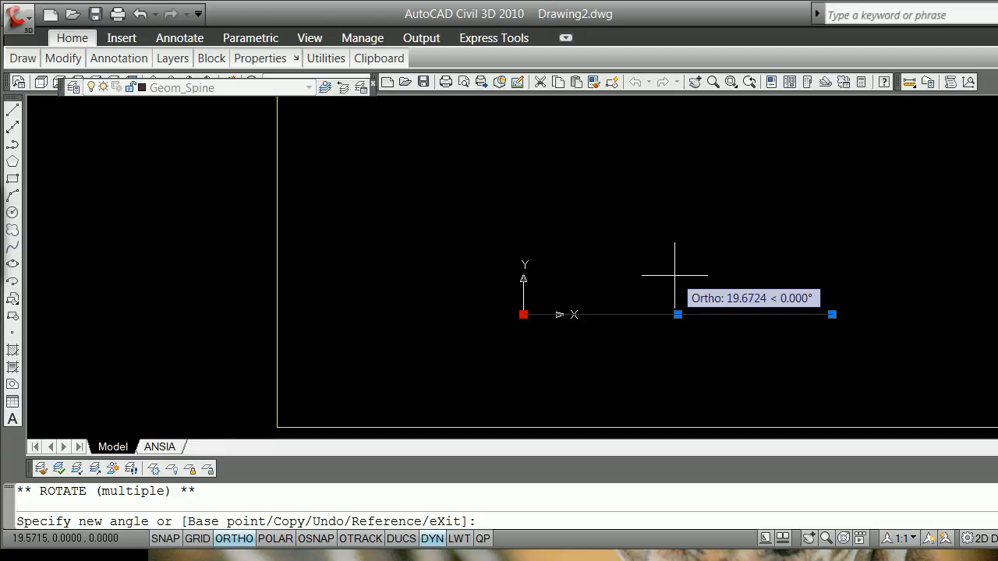
key(F8)
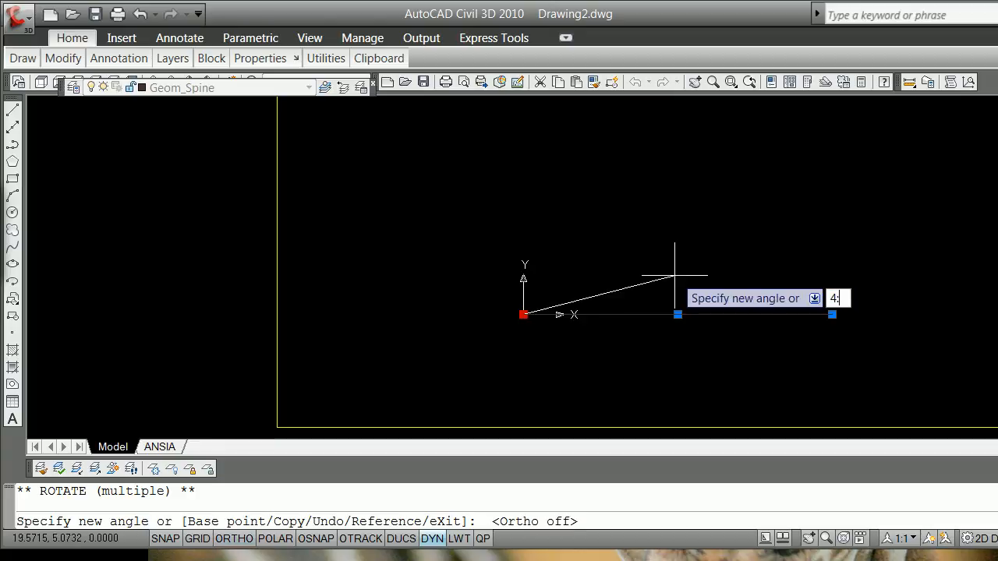
key(Return)
key(Escape)
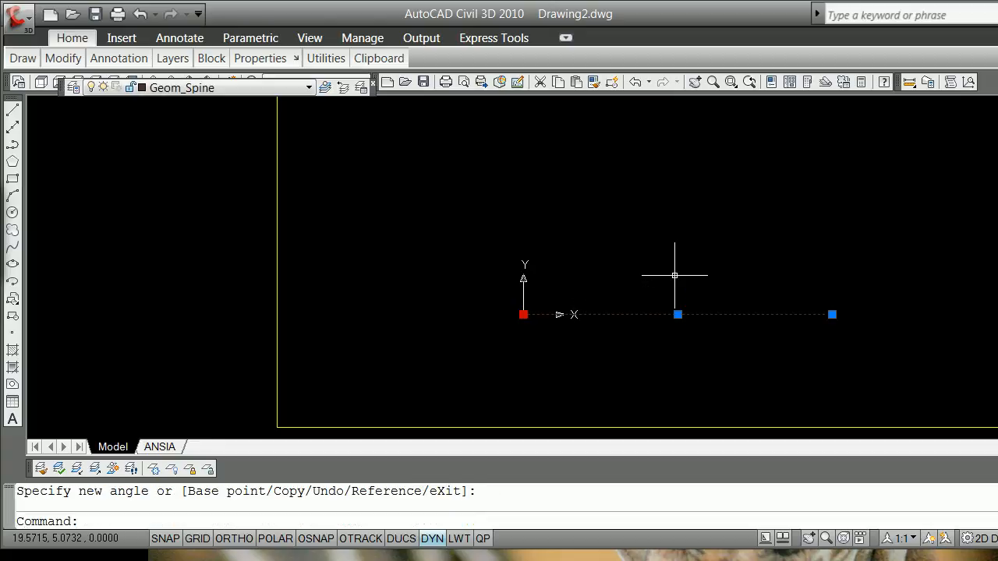
key(Escape)
scroll(717, 283, up, 3)
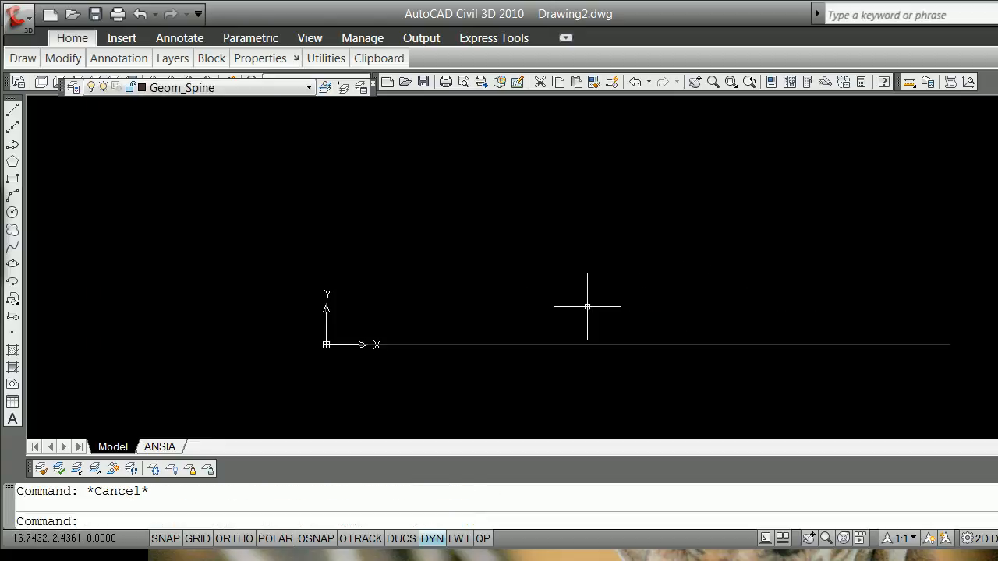
scroll(414, 308, down, 3)
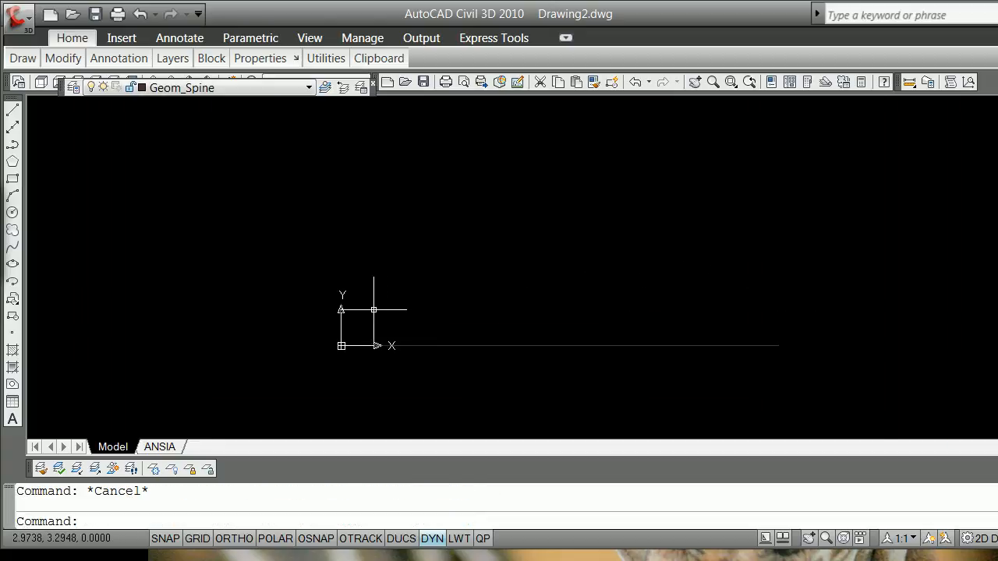
text(;omr)
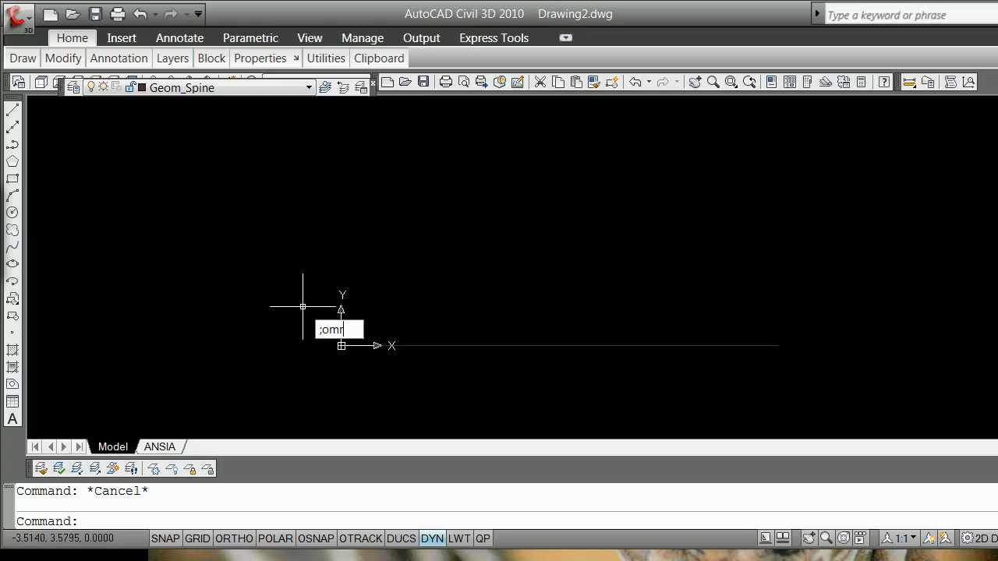
key(Return)
text(rmf)
key(Return)
key(F1)
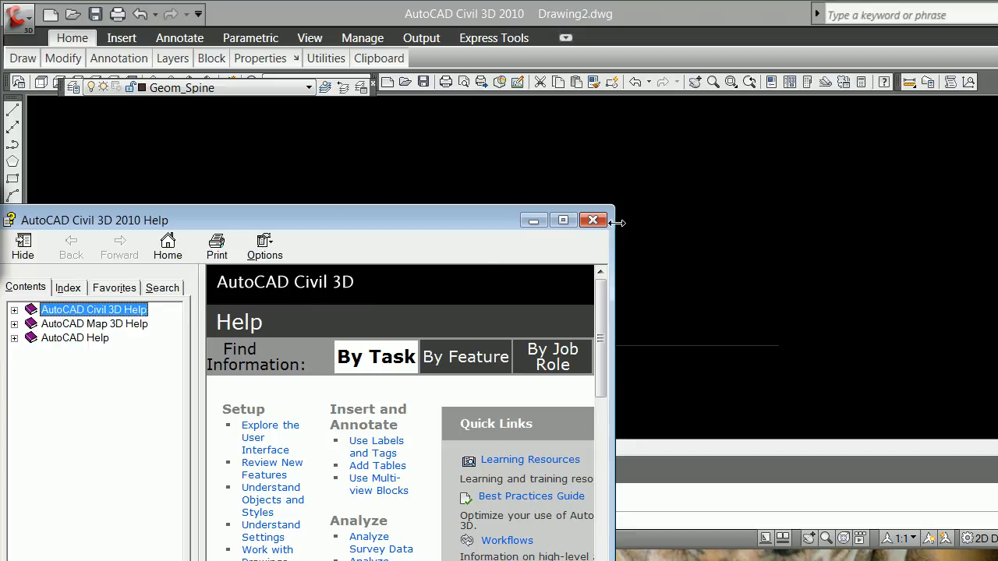
click(592, 220)
key(Escape)
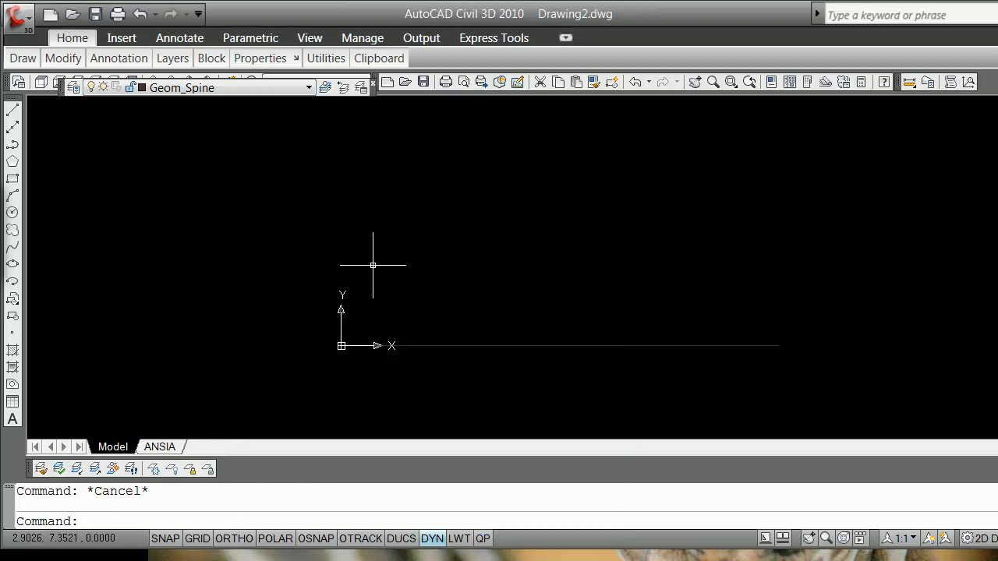
text(line)
key(Return)
text(end)
key(Return)
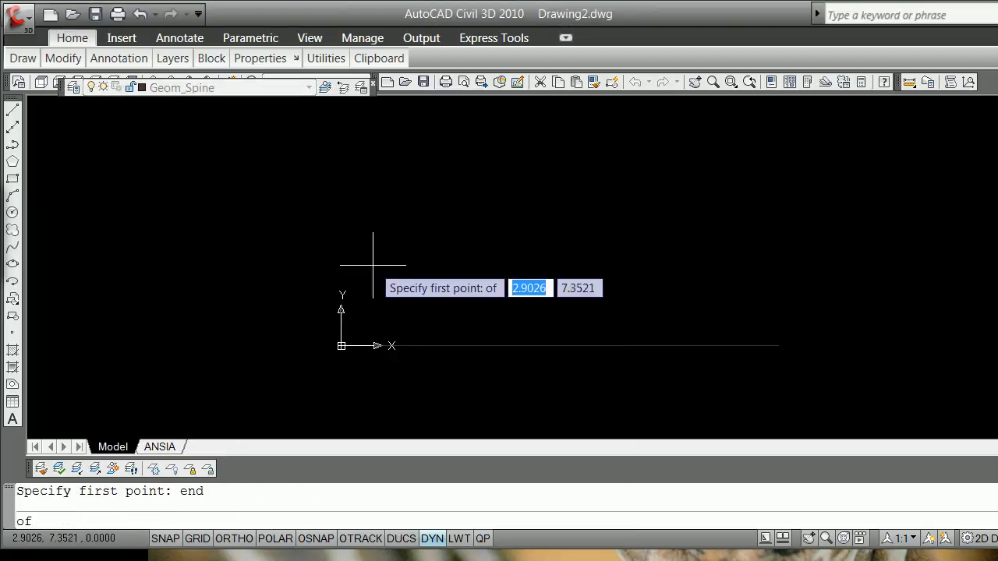
click(341, 345)
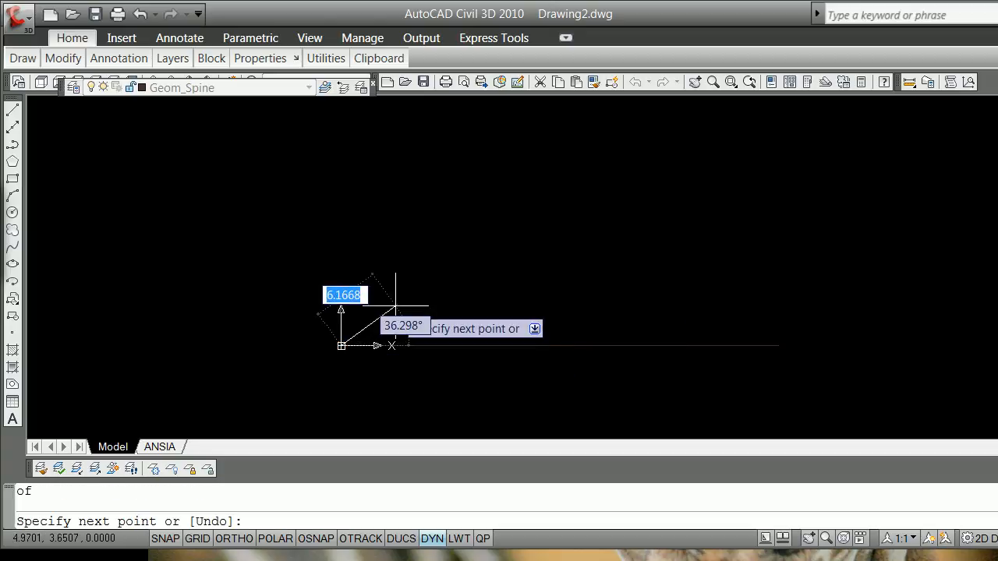
text(@)
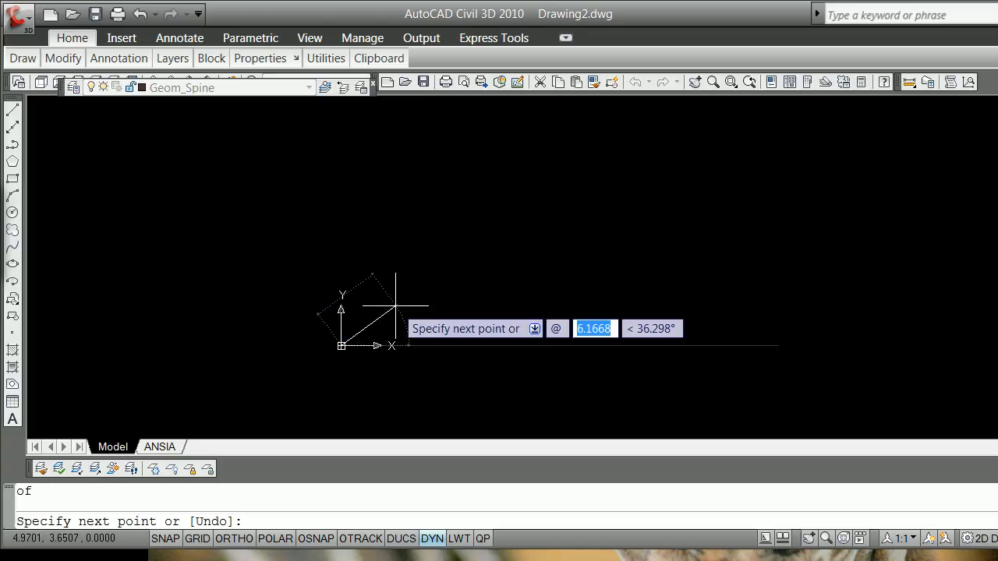
text(4,)
key(BackSpace)
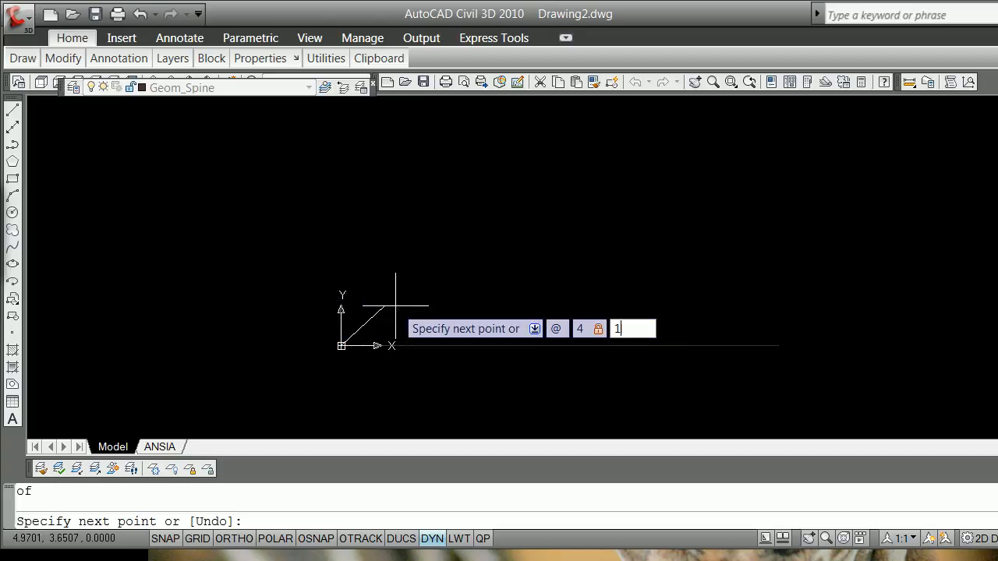
key(Tab)
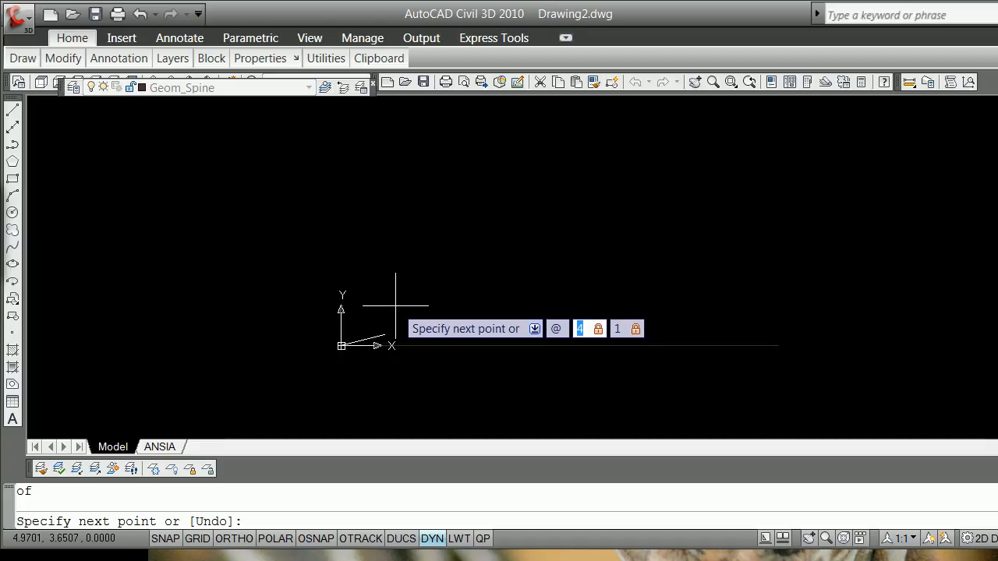
text(12)
key(Tab)
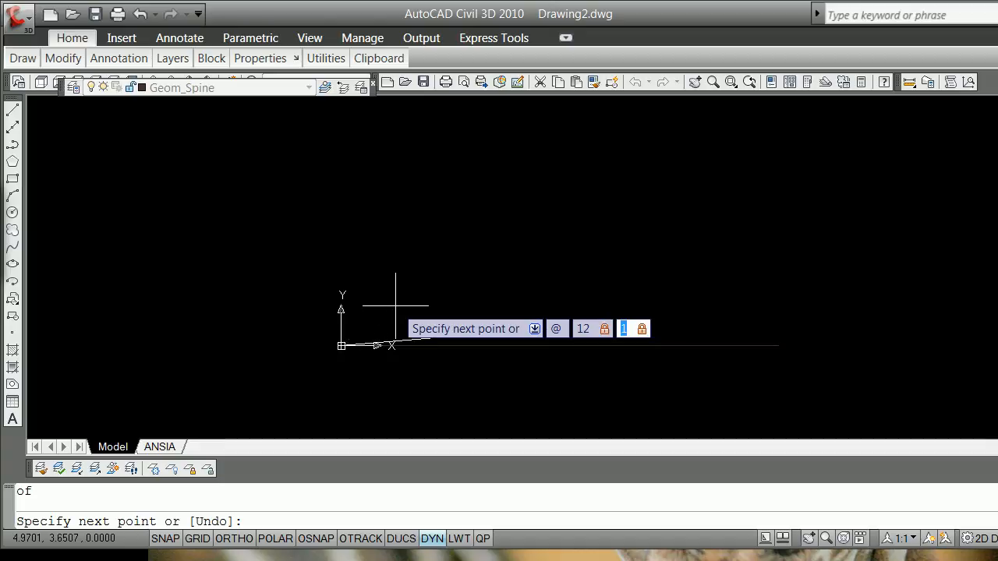
text(4)
key(Return)
key(Return)
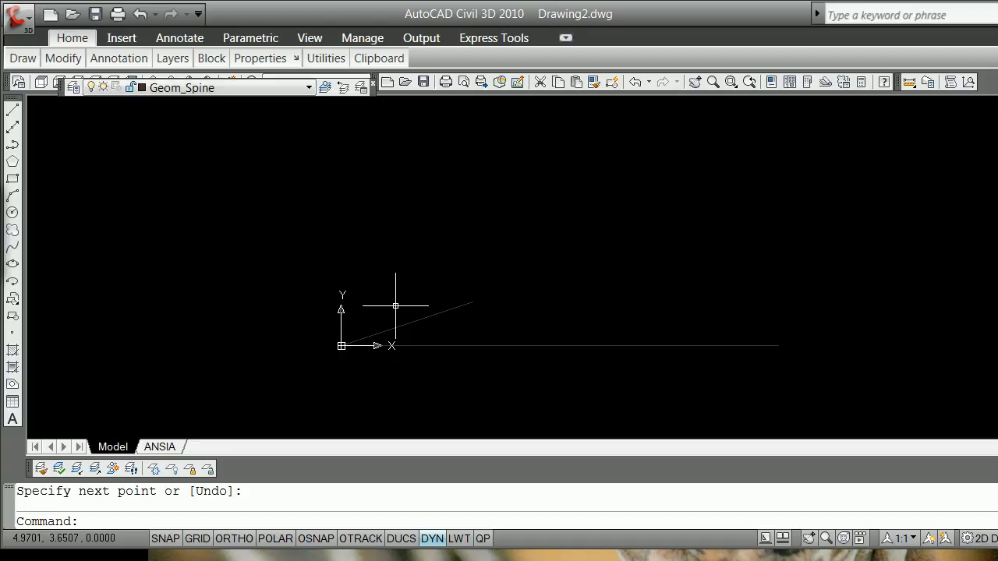
Step: Mirror the sloped line about a vertical axis through the horizontal line's midpoint, turning Ortho on and keeping the original
text(mirro)
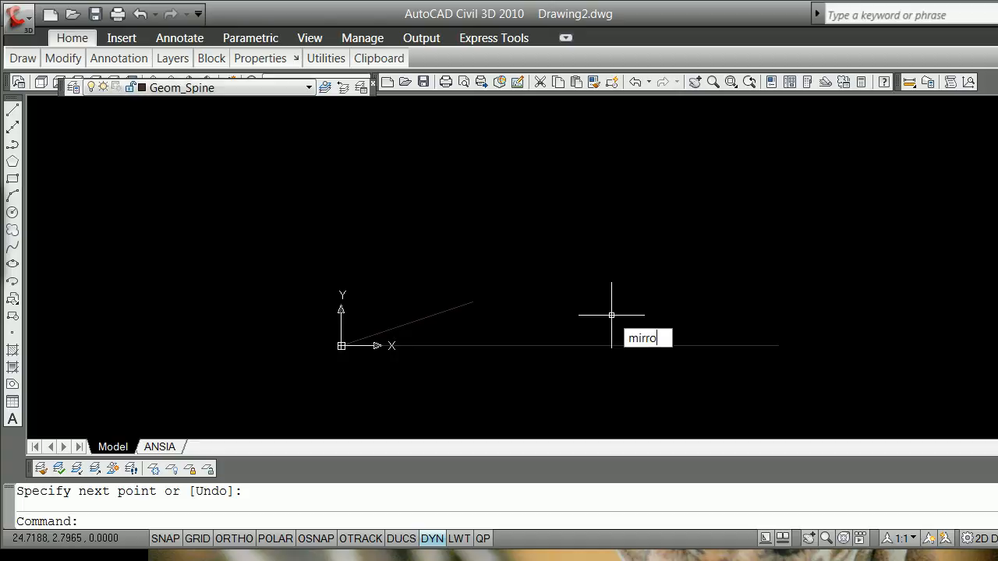
text(r)
key(Return)
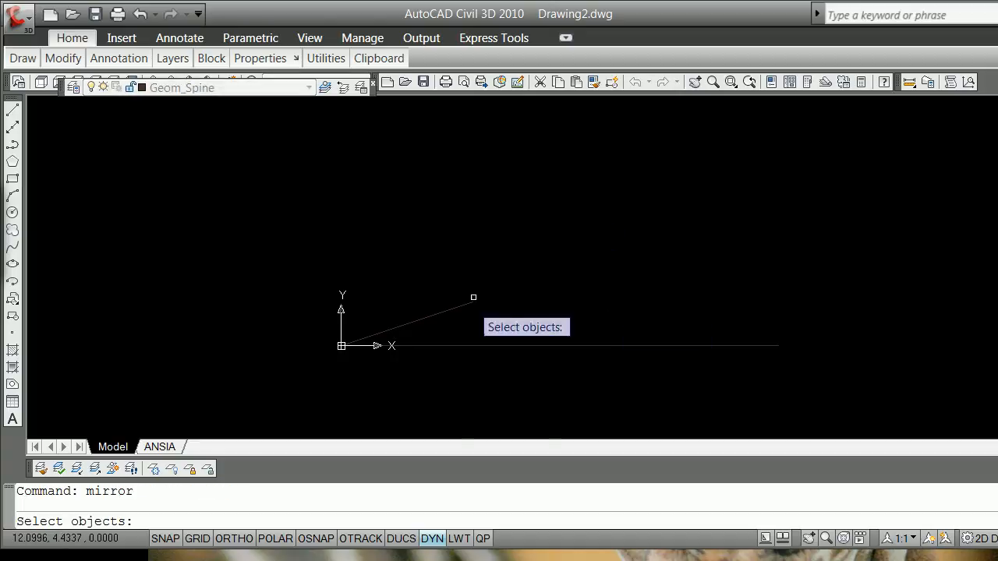
click(431, 309)
key(Return)
text(mid)
key(Return)
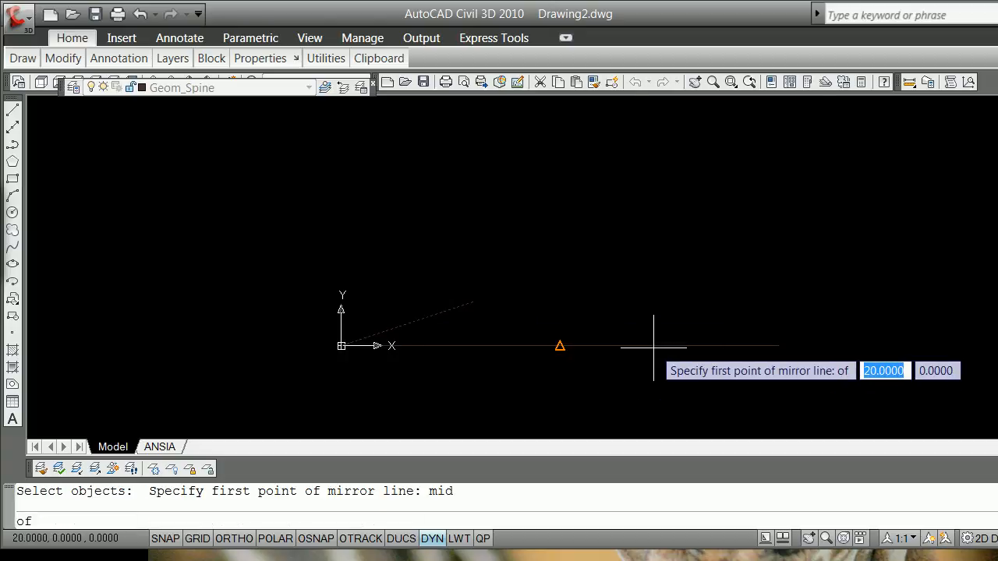
click(555, 341)
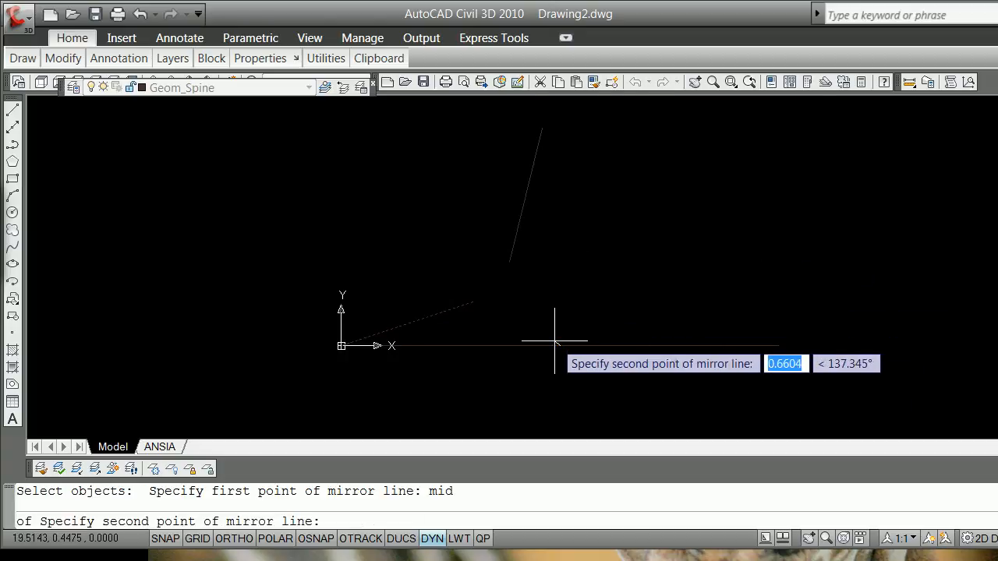
key(F8)
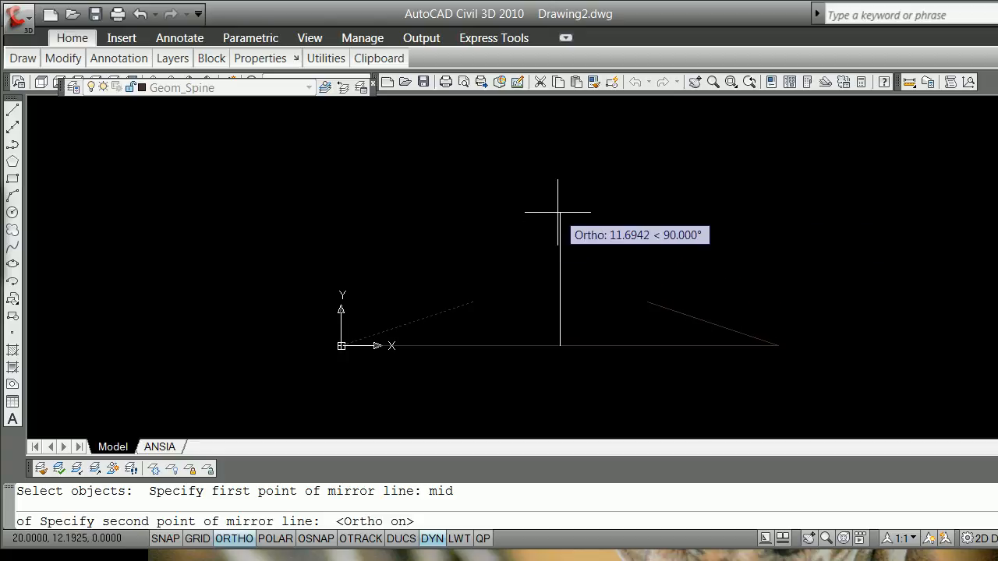
click(553, 214)
key(Return)
Step: Fillet the two sloped lines with radius 0 so they meet at the apex
text(f)
key(Return)
text(r)
key(Return)
text(0)
key(Return)
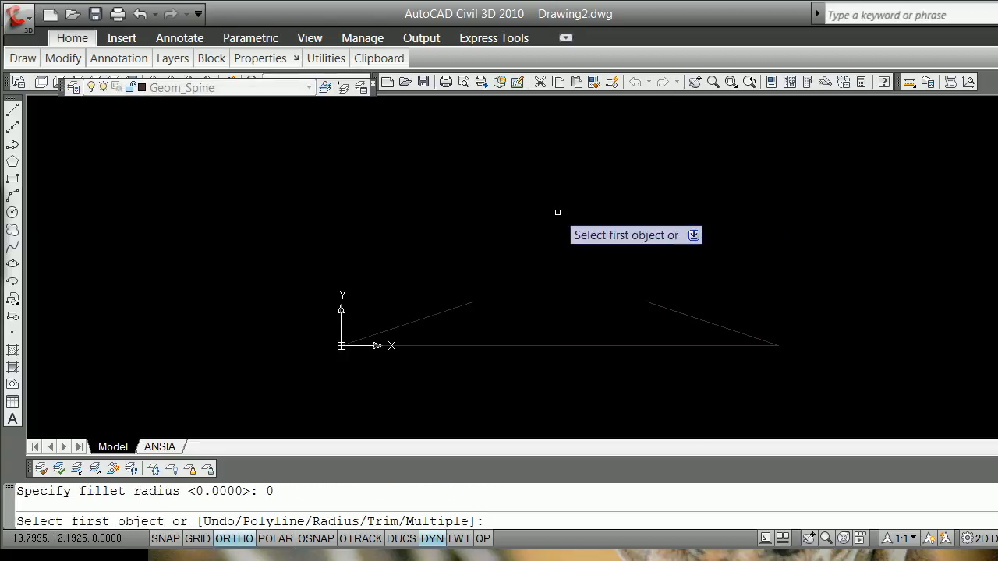
click(459, 301)
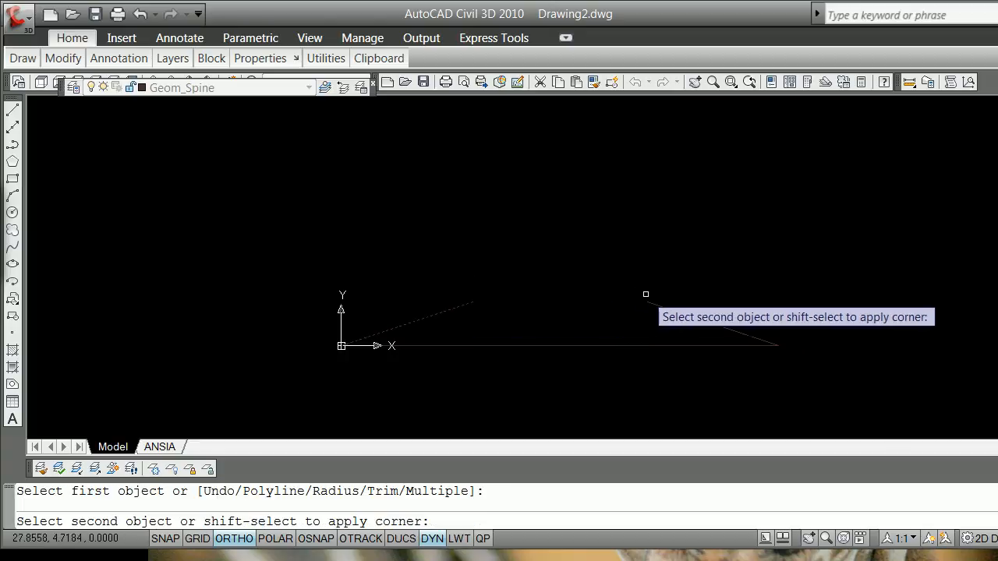
click(649, 301)
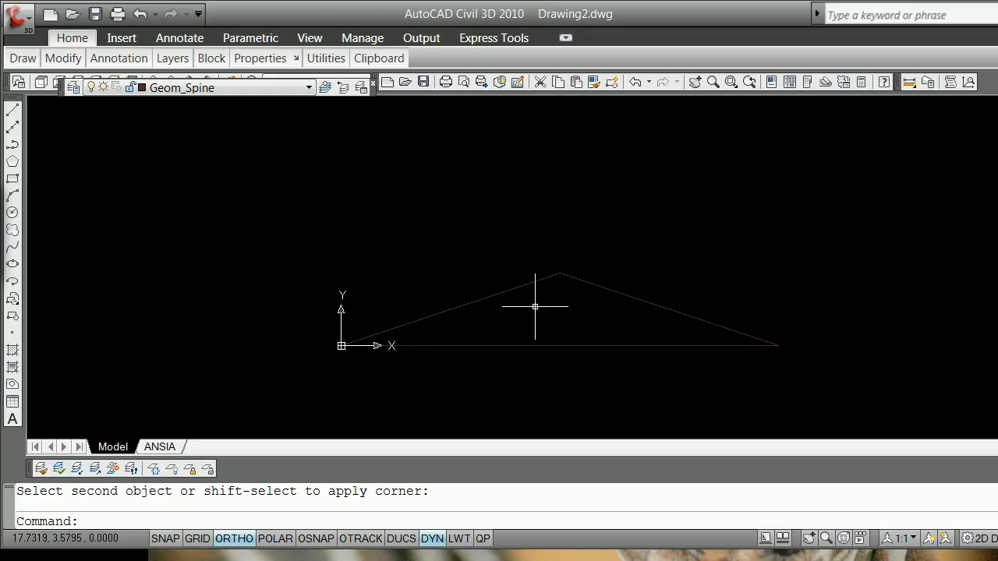
Step: Make Geom_Nodes the current layer
scroll(489, 309, up, 3)
scroll(485, 310, down, 4)
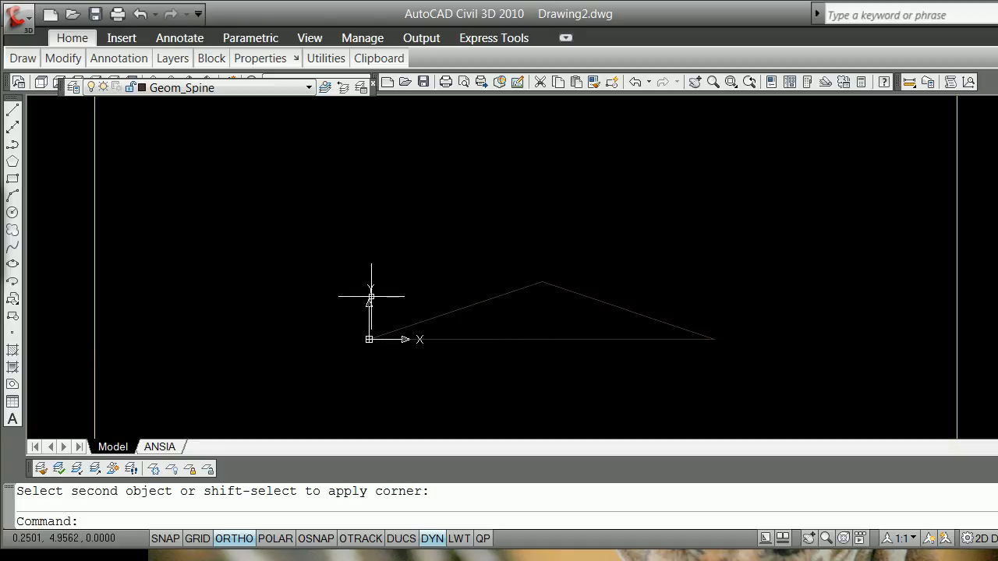
click(310, 87)
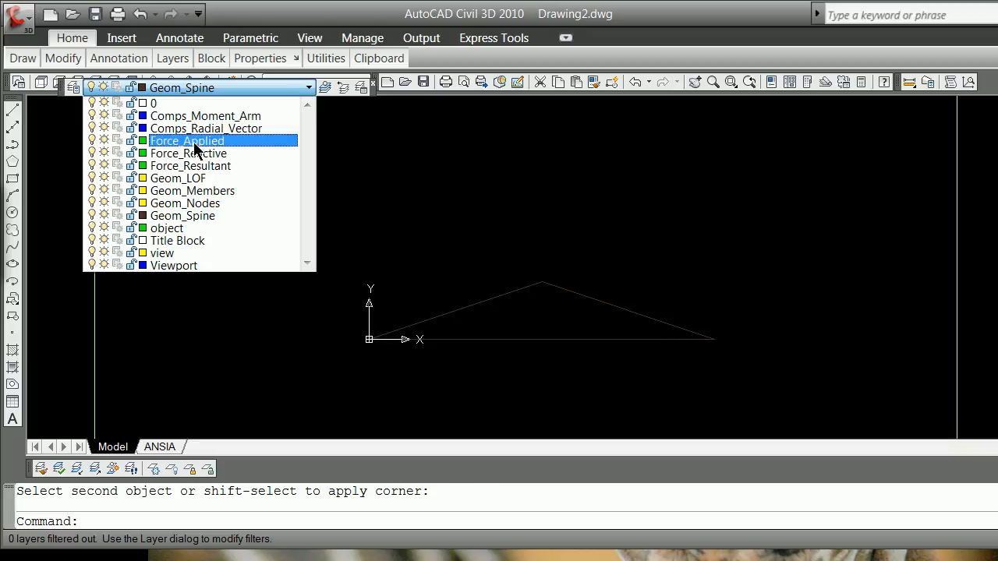
click(189, 206)
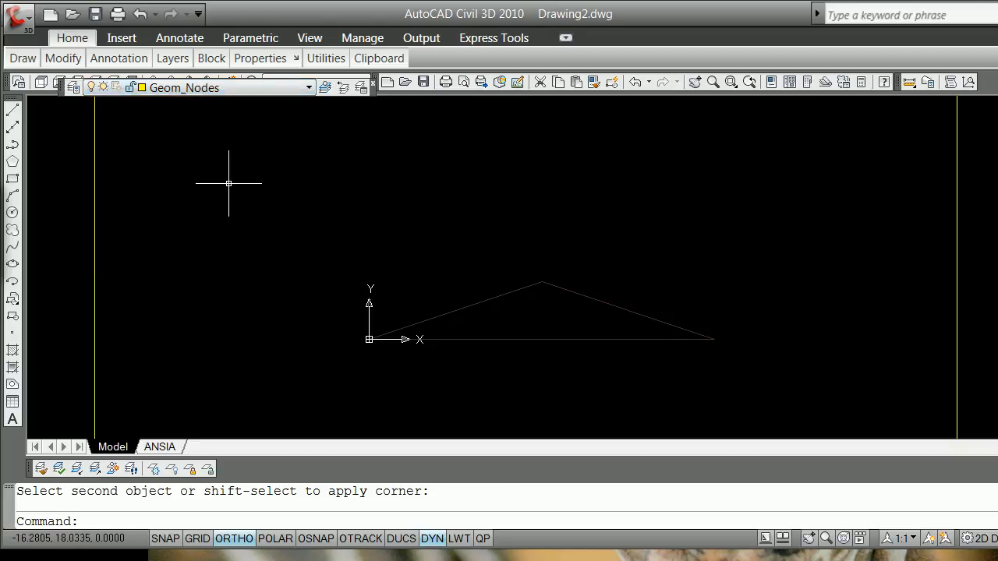
Step: Divide the left sloped line into 4 equal segments with node points
text(did)
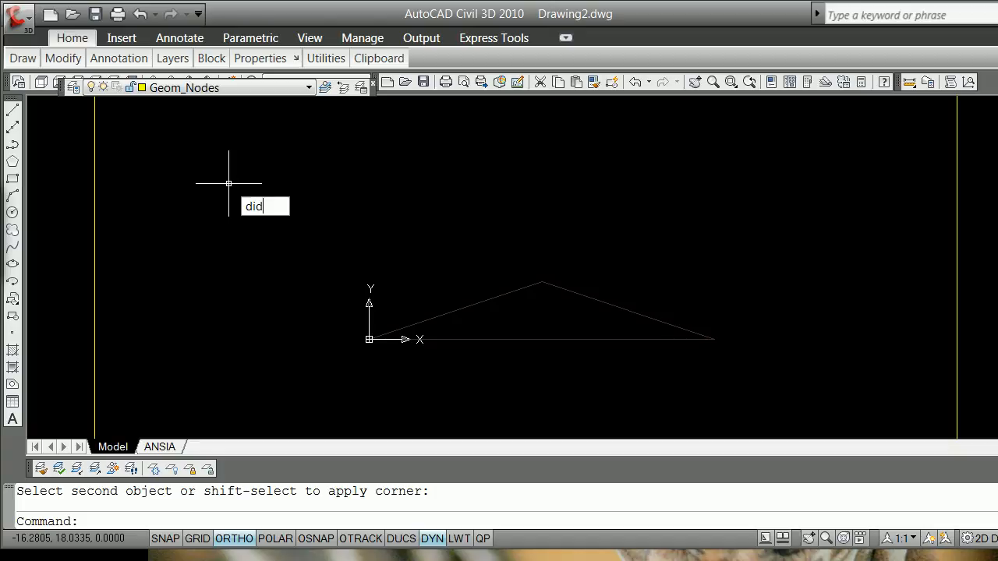
text(vide)
key(Return)
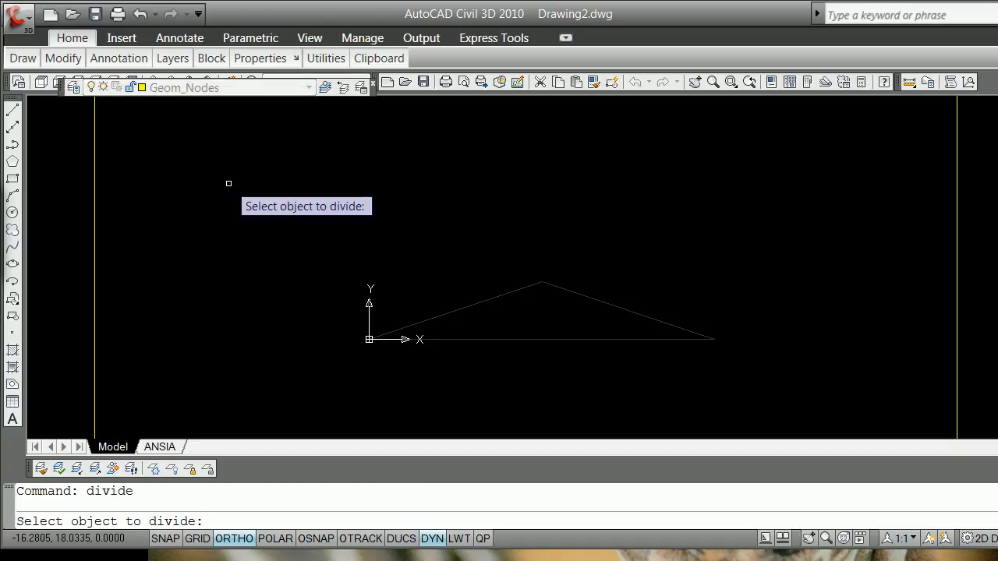
click(457, 310)
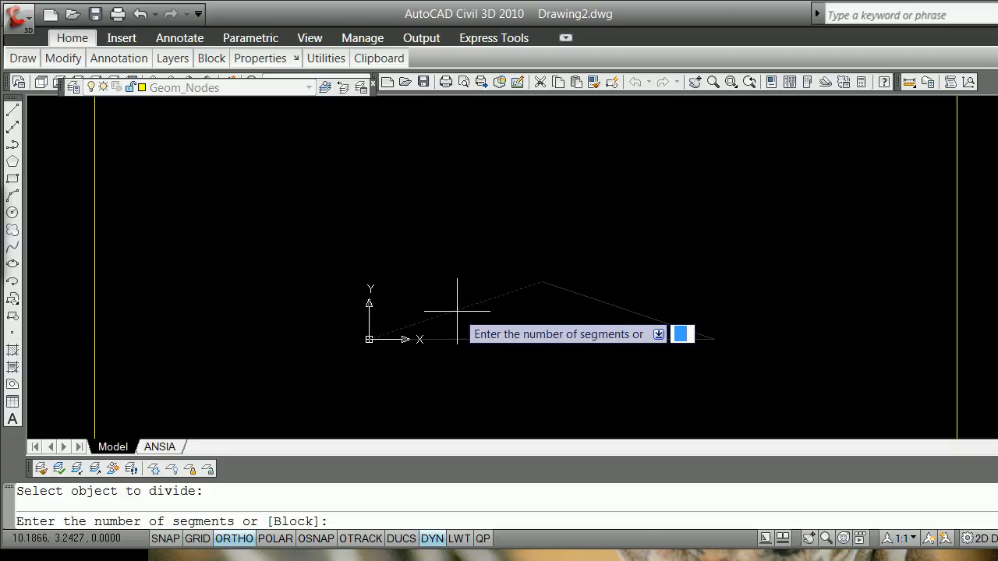
text(4)
key(Return)
key(Return)
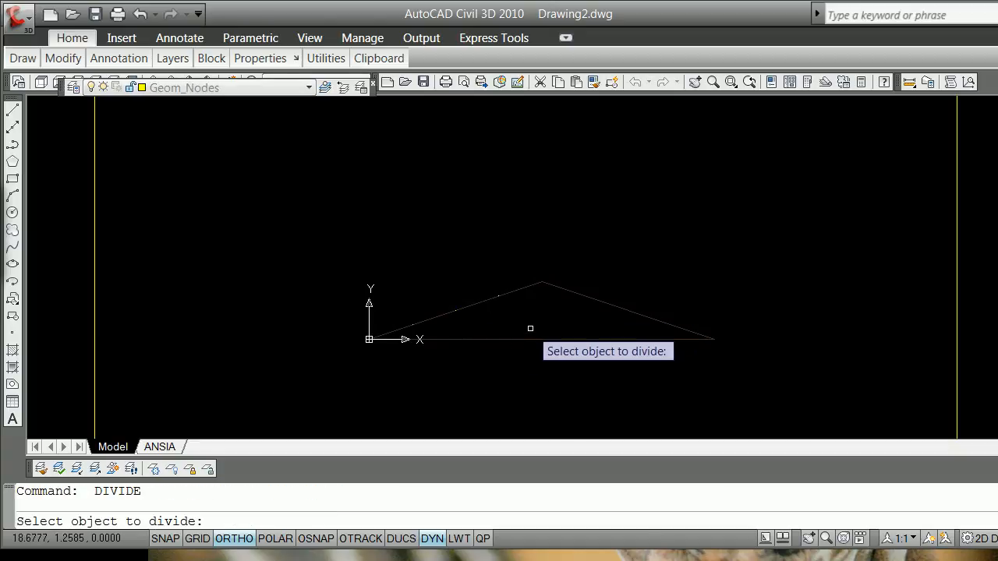
Step: Divide the right sloped line into 4 equal segments with node points
click(569, 292)
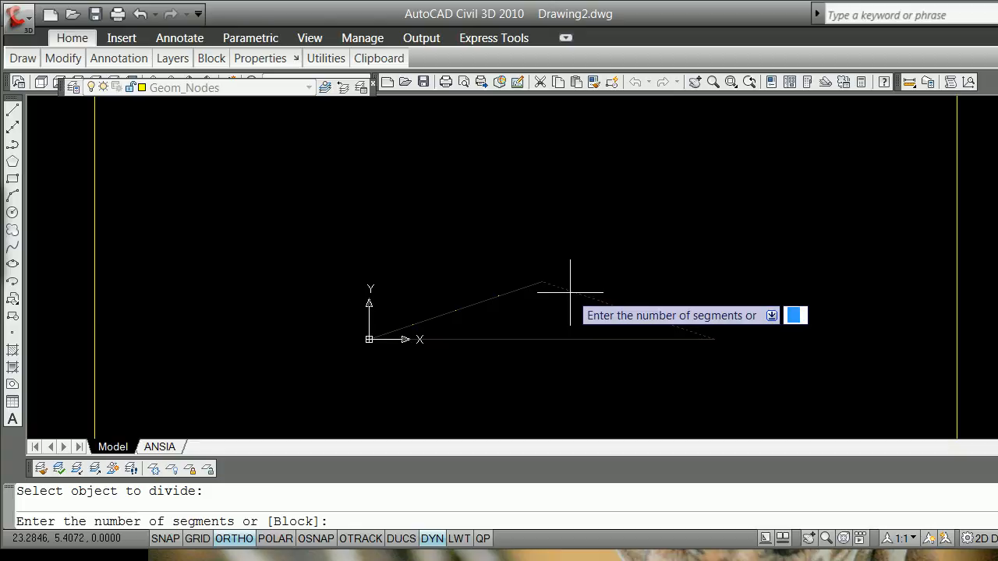
text(4)
key(Return)
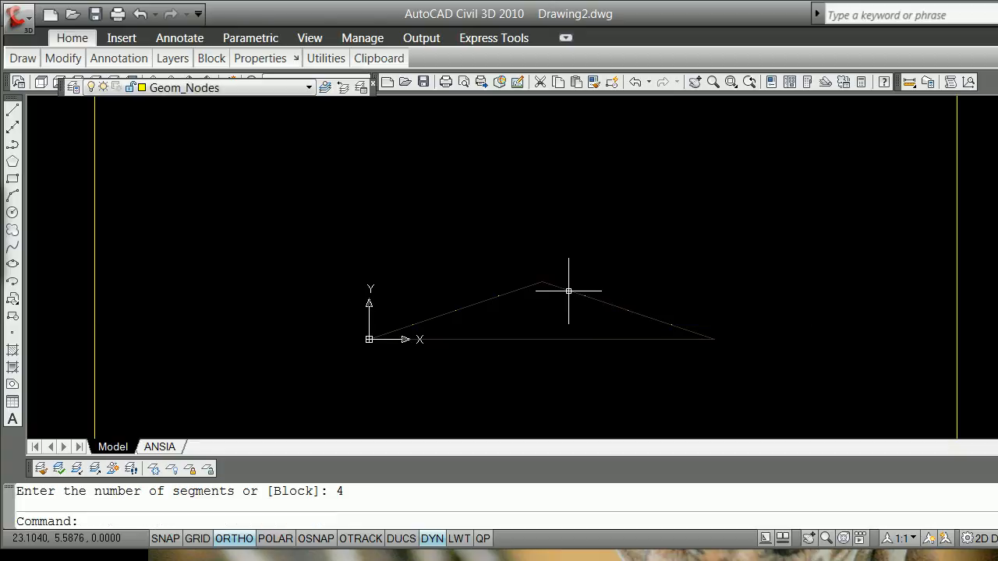
key(Return)
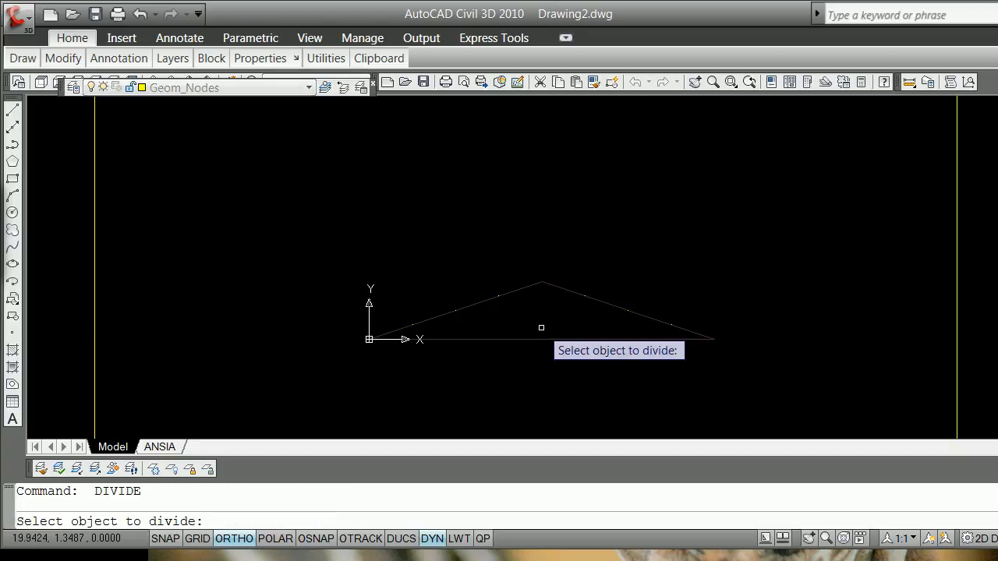
text(4)
key(Return)
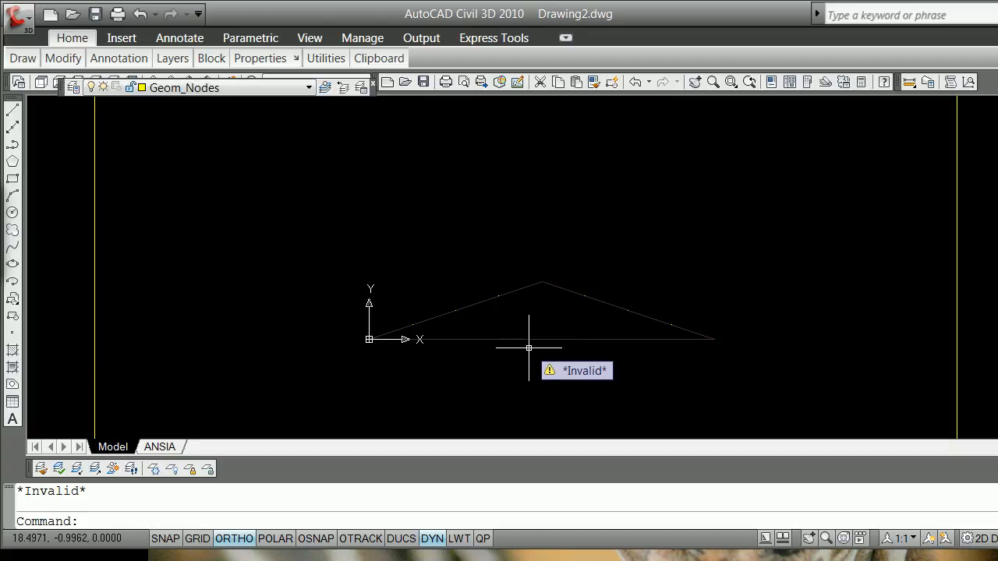
key(Return)
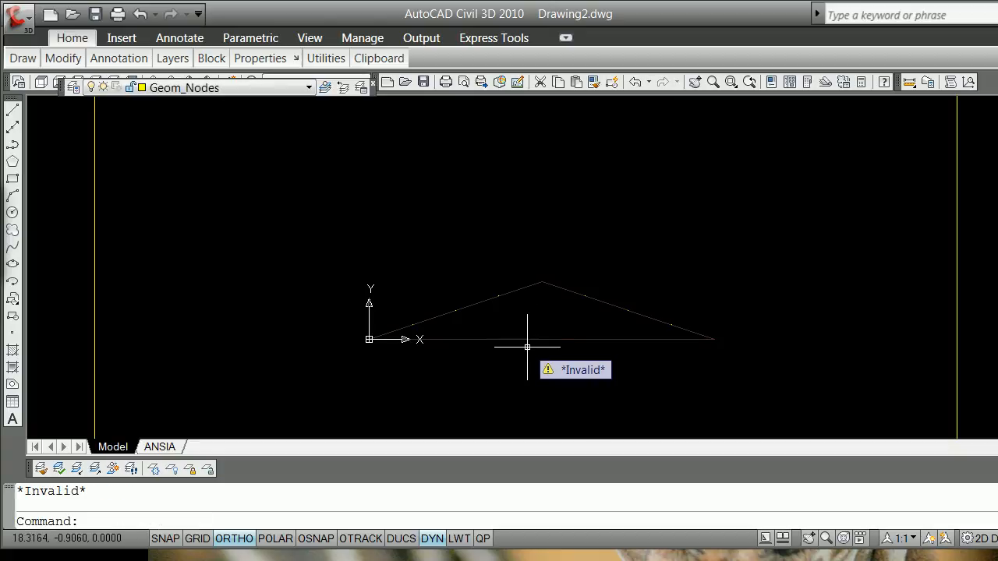
text(diviv)
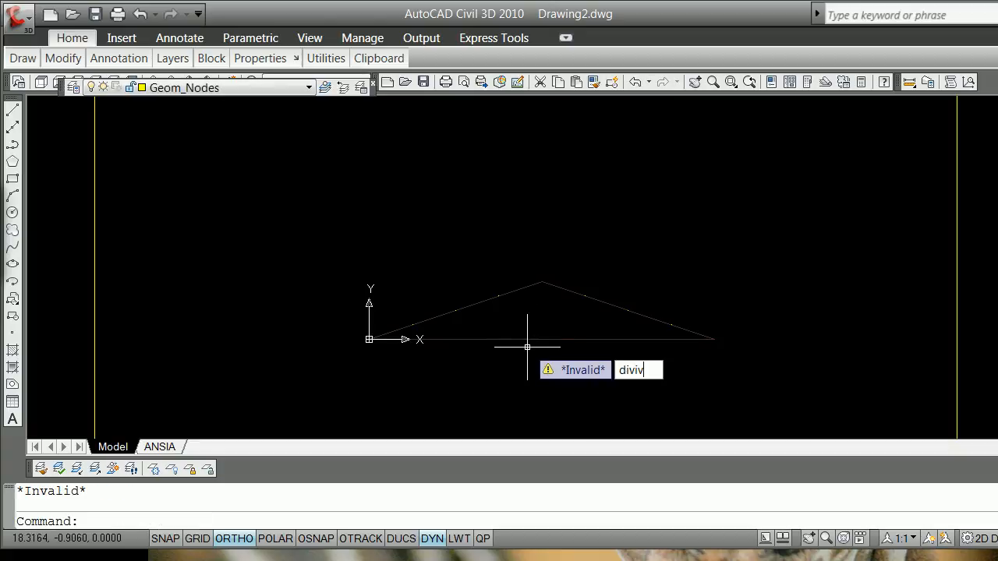
key(BackSpace)
key(BackSpace)
key(BackSpace)
text(di)
key(Escape)
Step: Divide the horizontal base line into 6 equal segments with node points
text(divide)
key(Return)
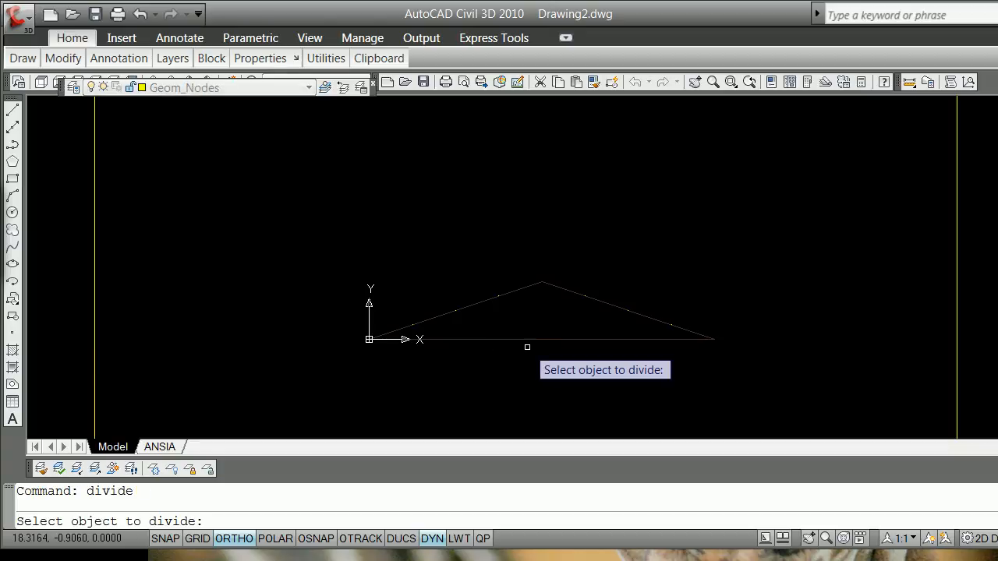
click(569, 339)
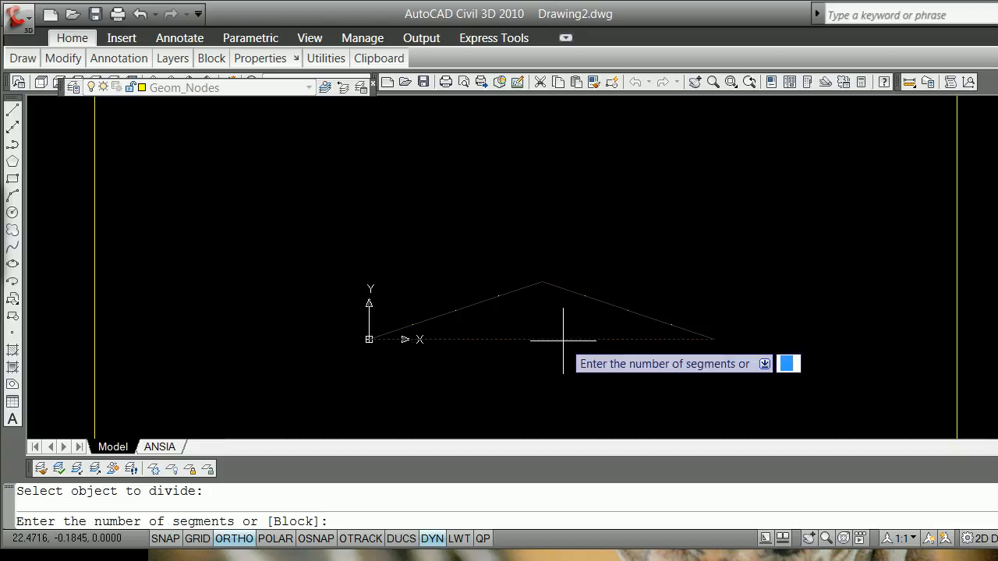
text(6)
key(Return)
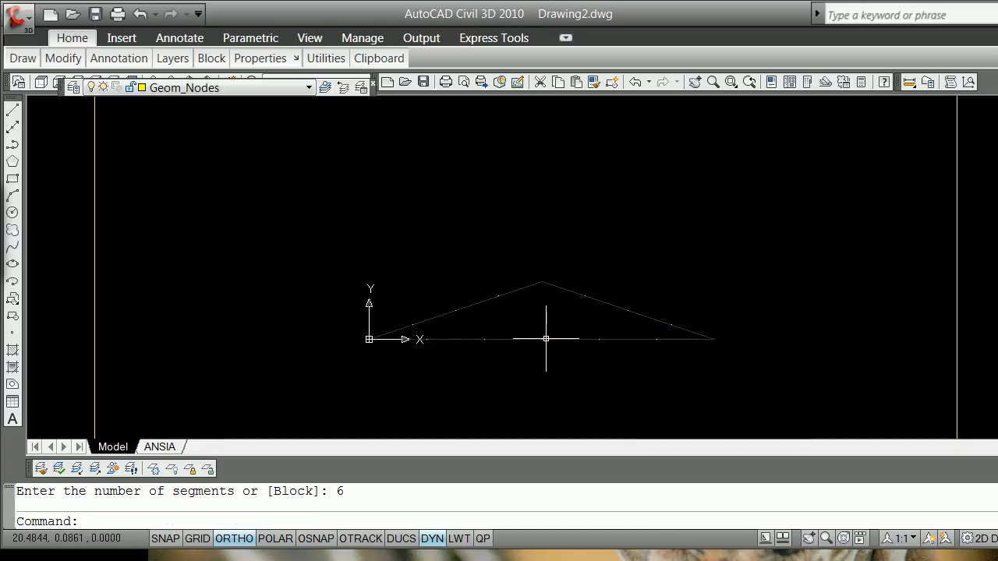